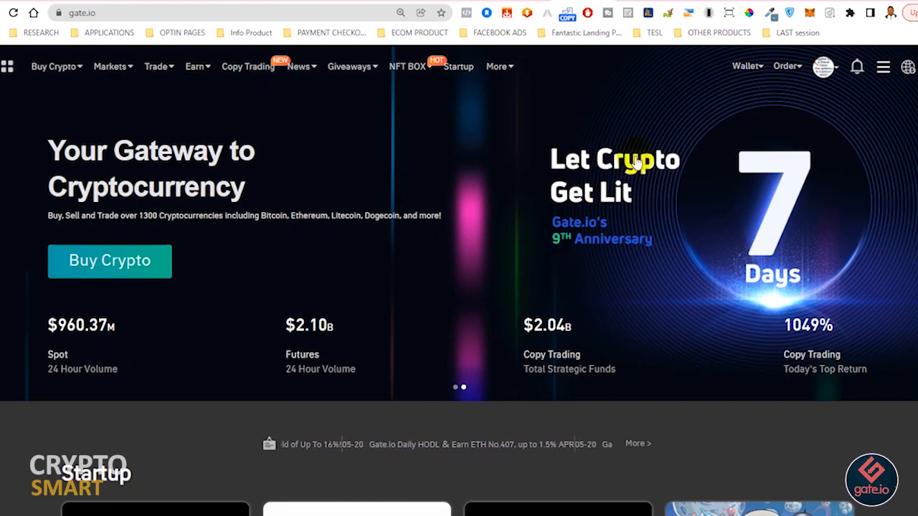
Open the My Assets page of the NFT Box
mouse_move(716, 92)
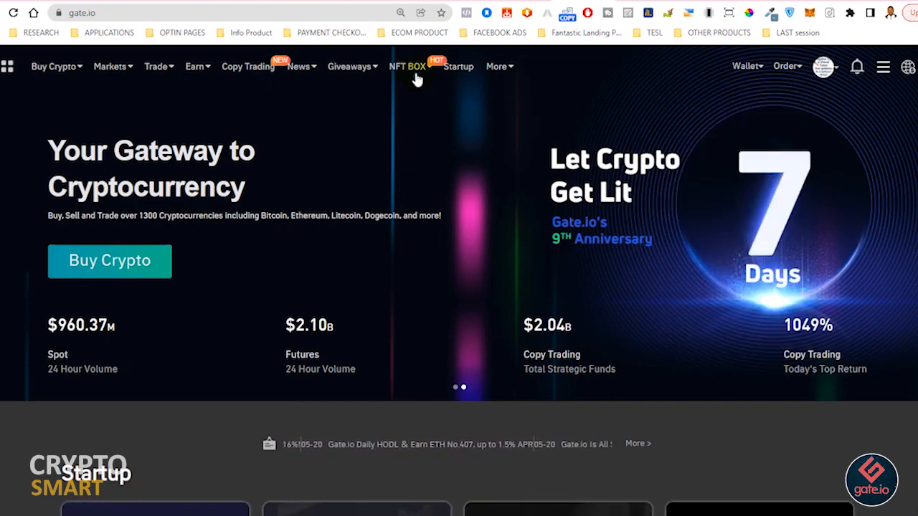
mouse_move(404, 70)
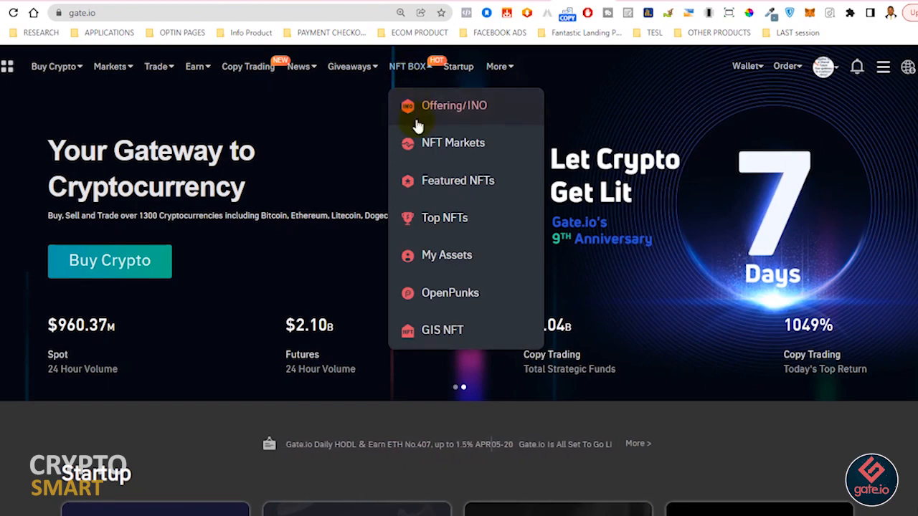
left_click(452, 259)
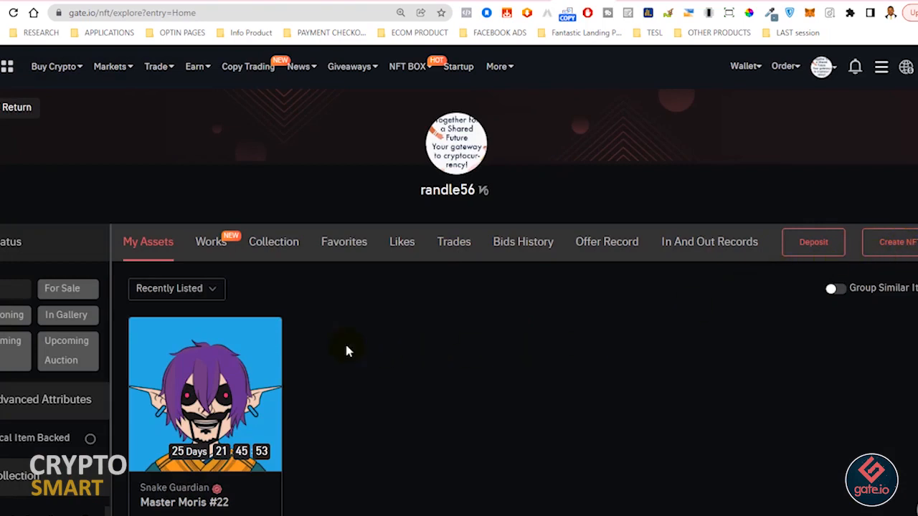
Start creating an NFT from My Assets and open the form for creating a new collection
scroll(250, 384, "down", 1)
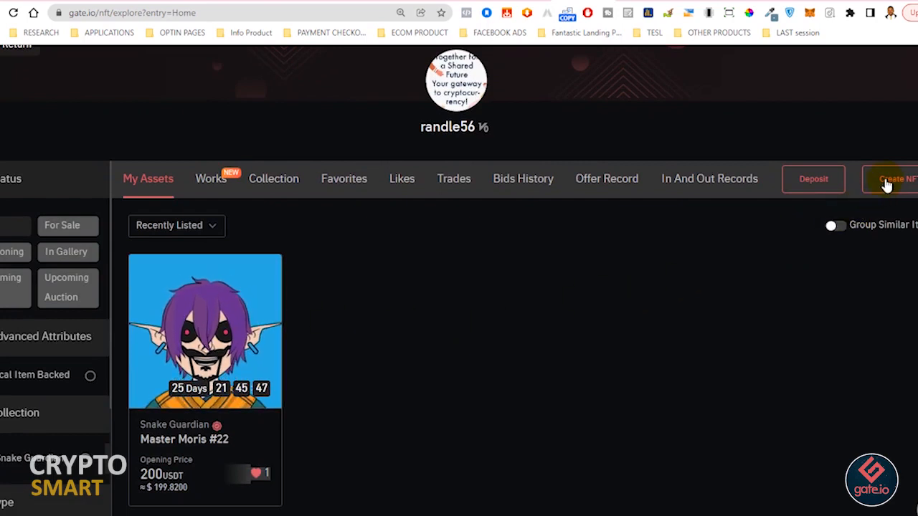
left_click(887, 185)
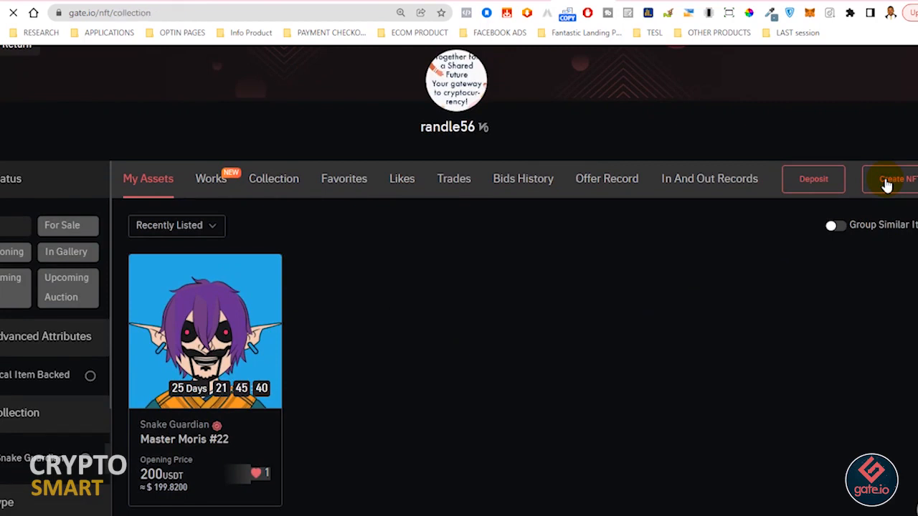
left_click(889, 180)
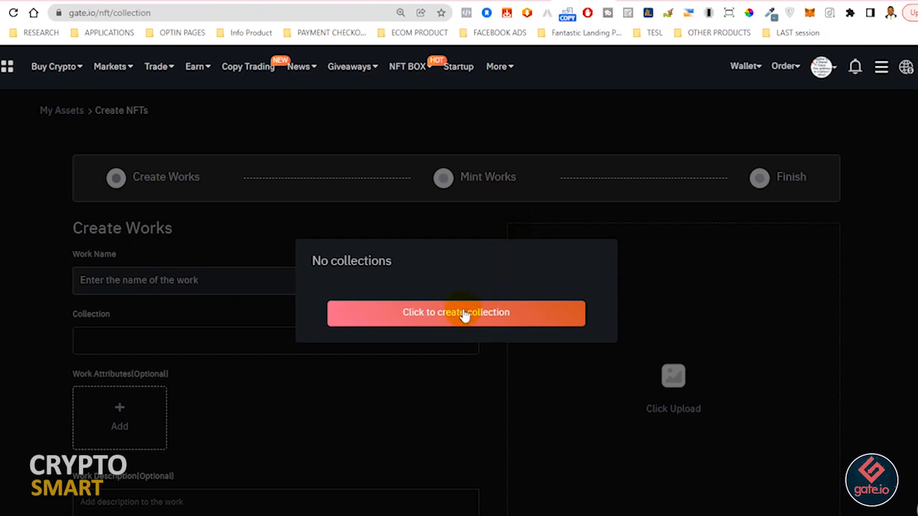
left_click(426, 315)
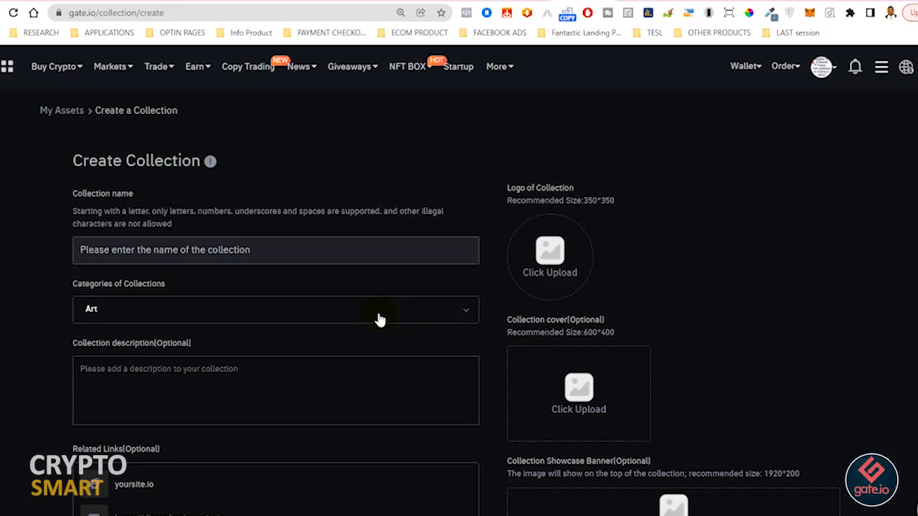
Name the new collection WILD AND HAPPY
left_click(140, 257)
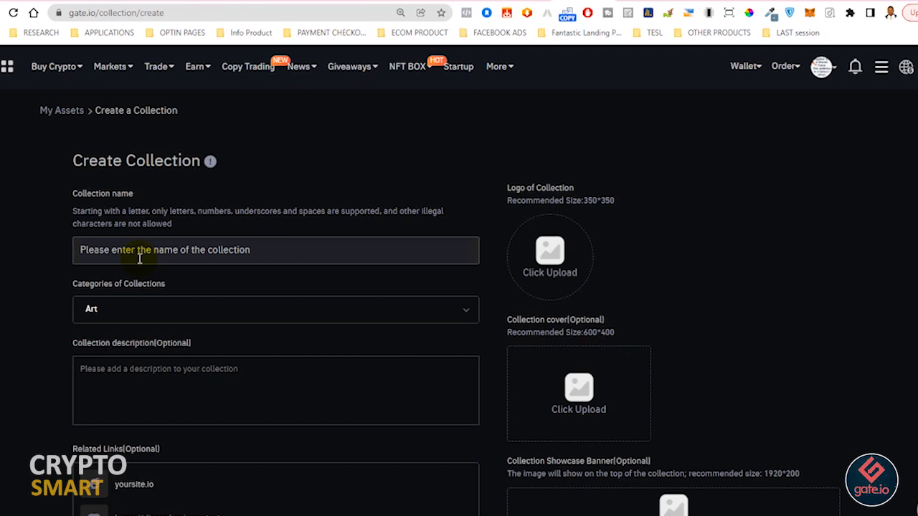
type("WILD")
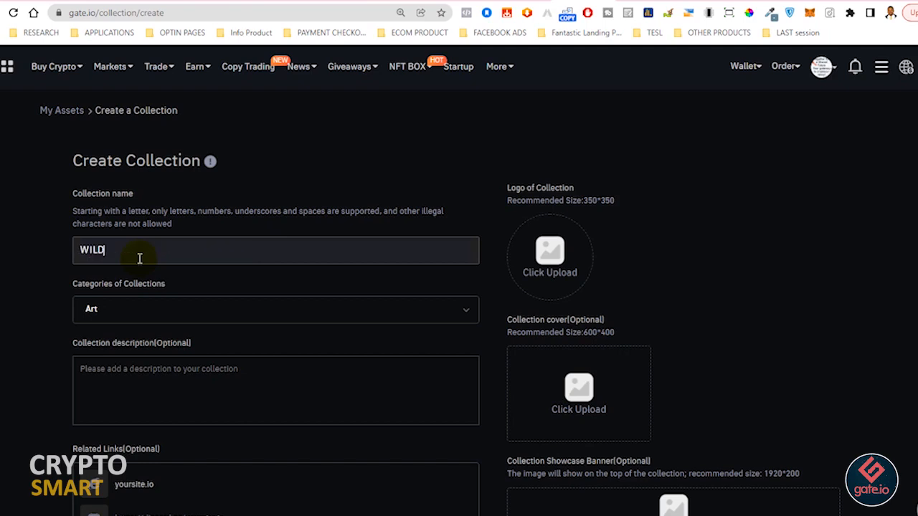
type(" AND HAPPY")
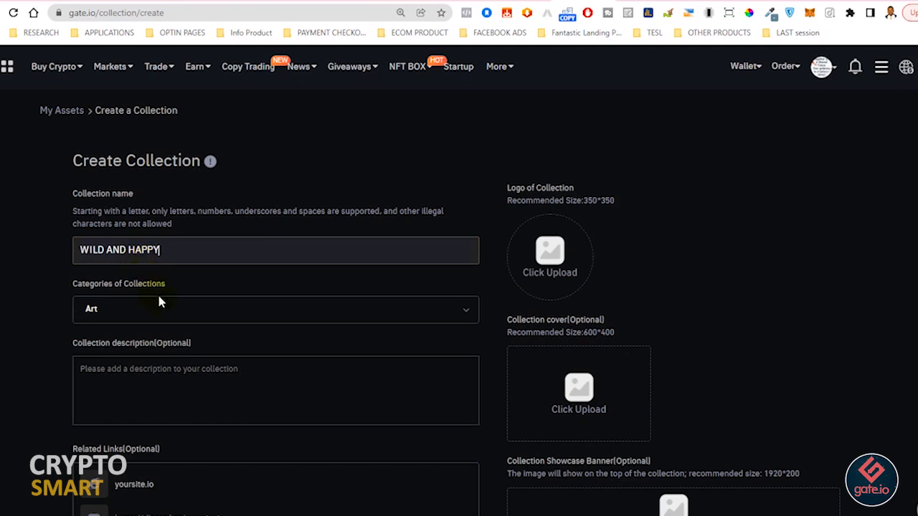
Set the collection's category to Collectibles
left_click(332, 315)
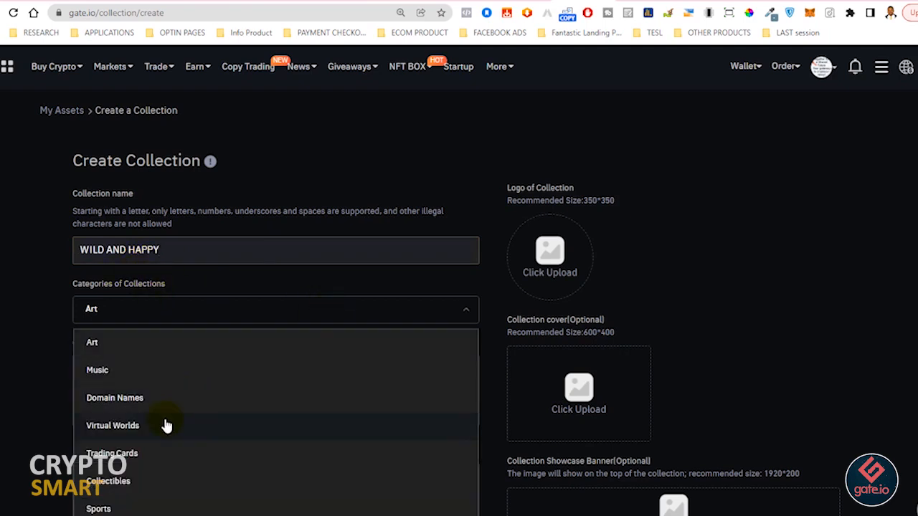
scroll(164, 424, "down", 2)
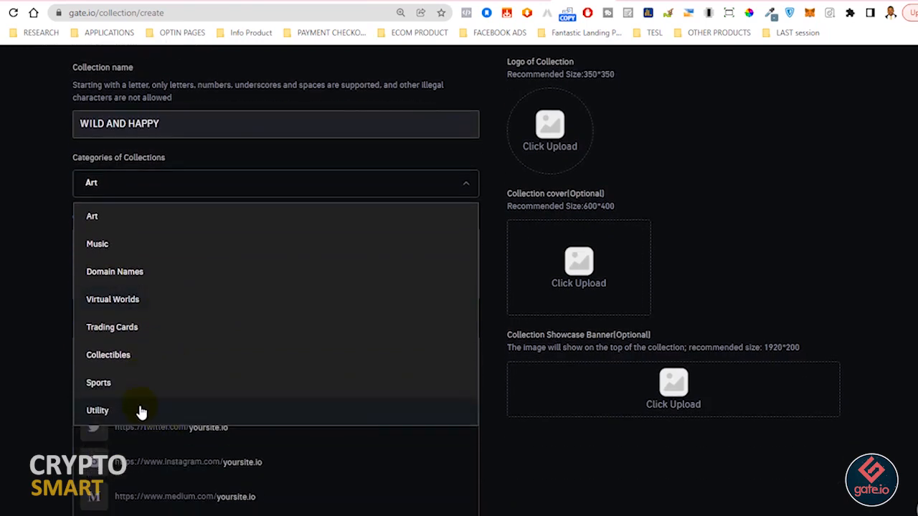
left_click(122, 362)
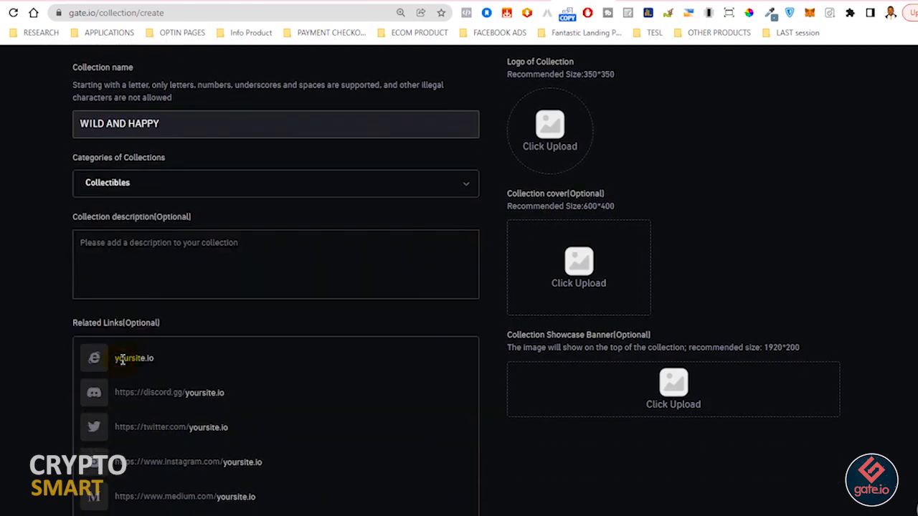
left_click(241, 180)
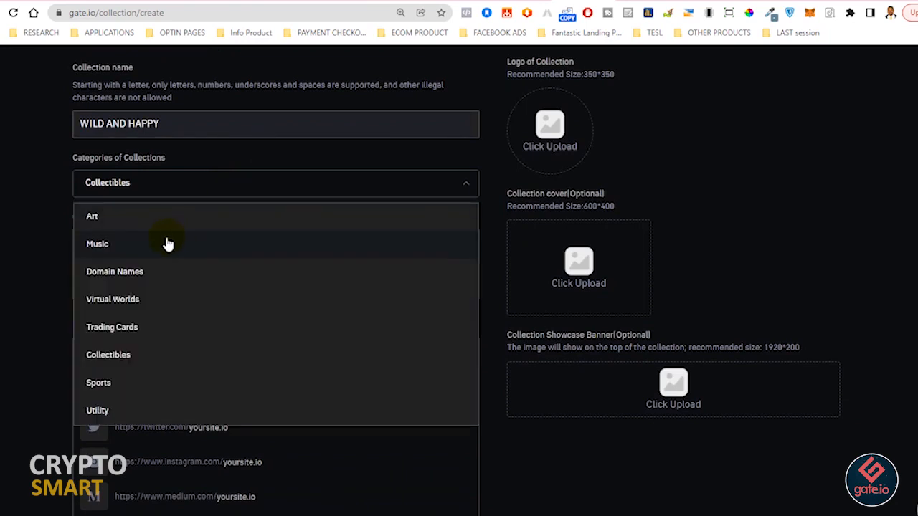
left_click(258, 190)
scroll(601, 132, "up", 1)
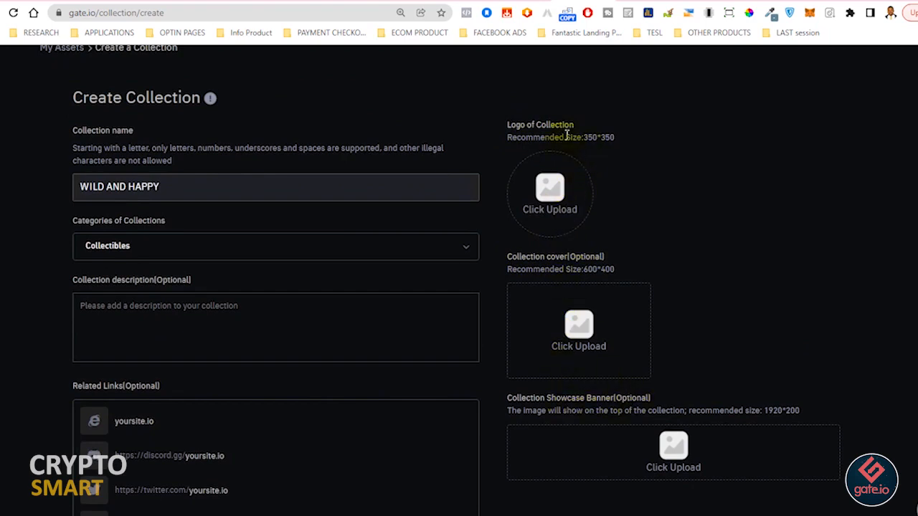
Examine the recommended image sizes for the collection's logo, cover and showcase banner
left_click_drag(615, 137, 586, 136)
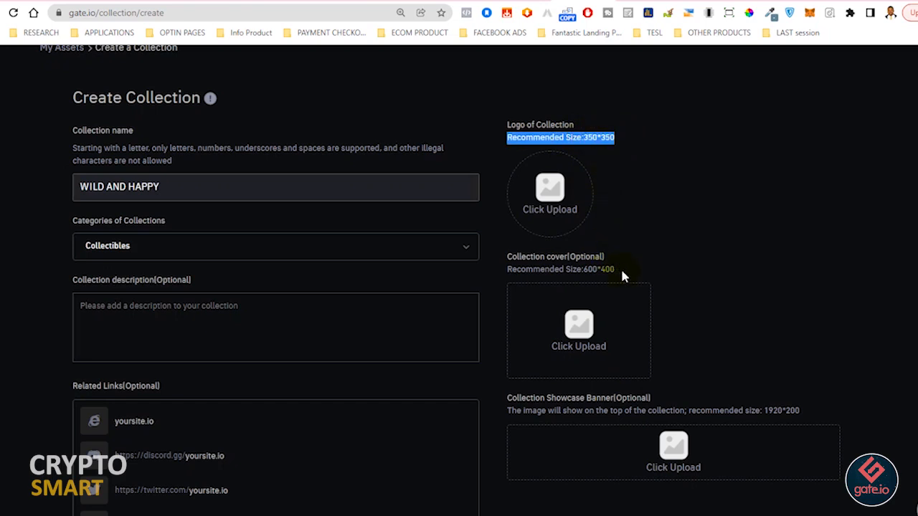
left_click_drag(619, 268, 545, 270)
left_click_drag(809, 410, 508, 414)
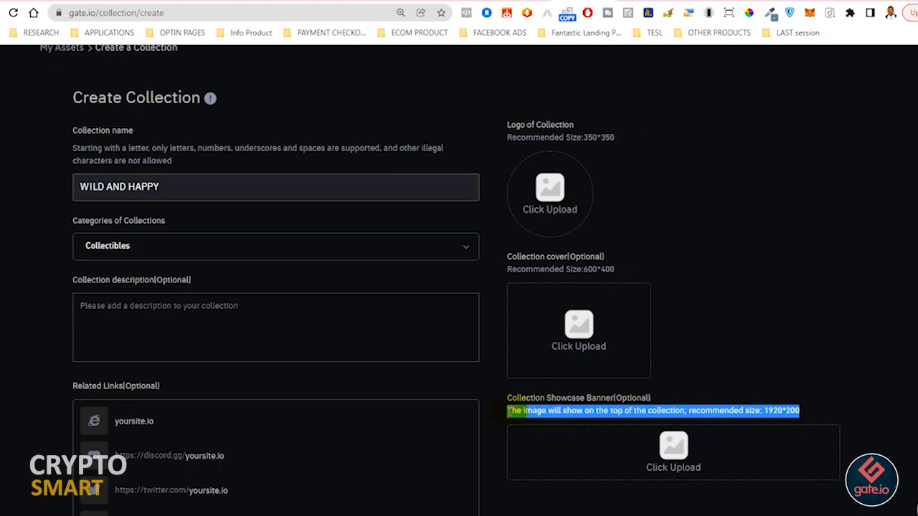
Upload Wild and Happy Logo.jpg from the Telegram Desktop folder as the collection's logo
left_click(637, 232)
left_click(549, 210)
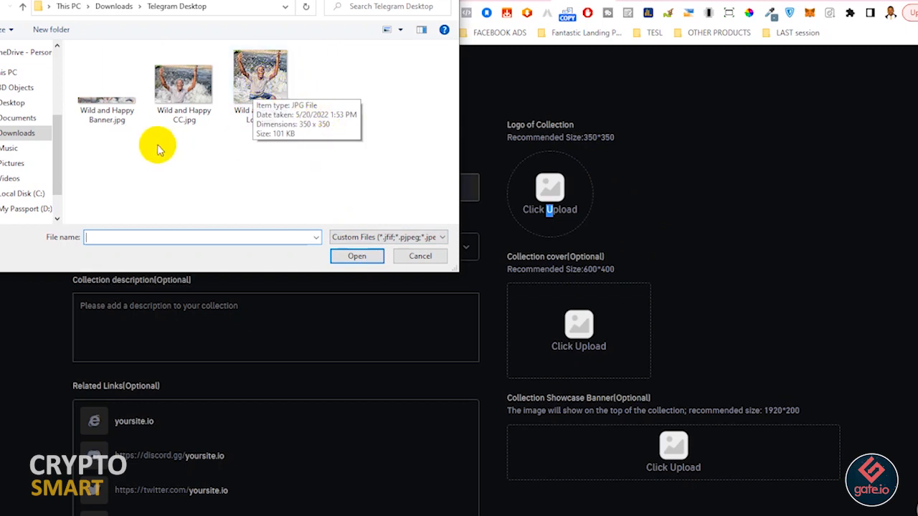
left_click(264, 89)
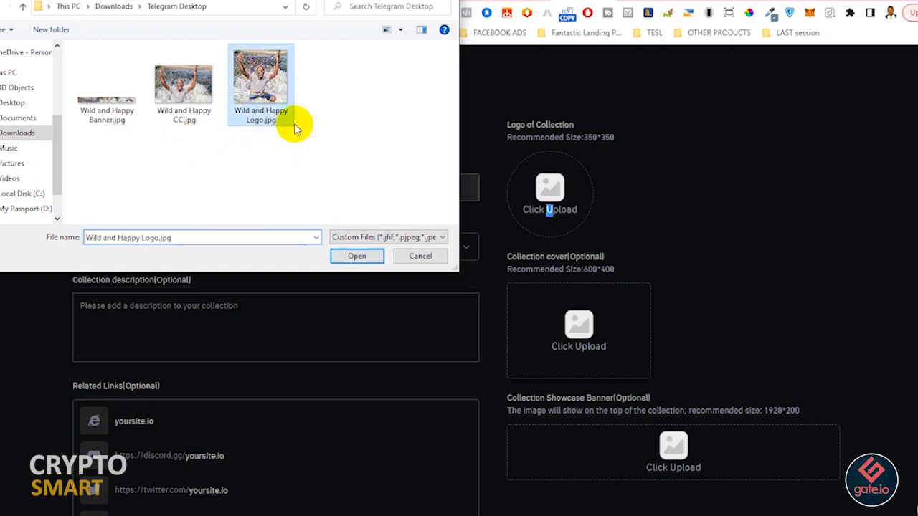
left_click(363, 254)
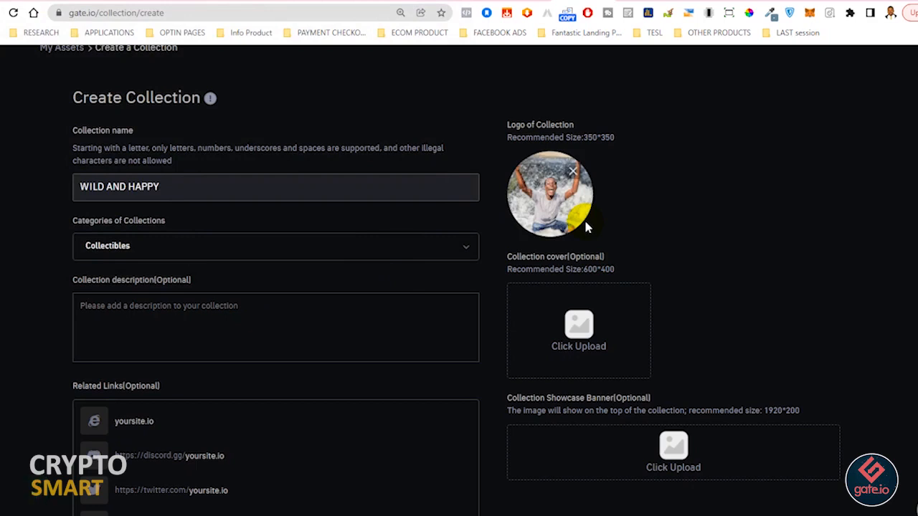
Upload Wild and Happy CC.jpg as the collection's cover image
left_click(588, 326)
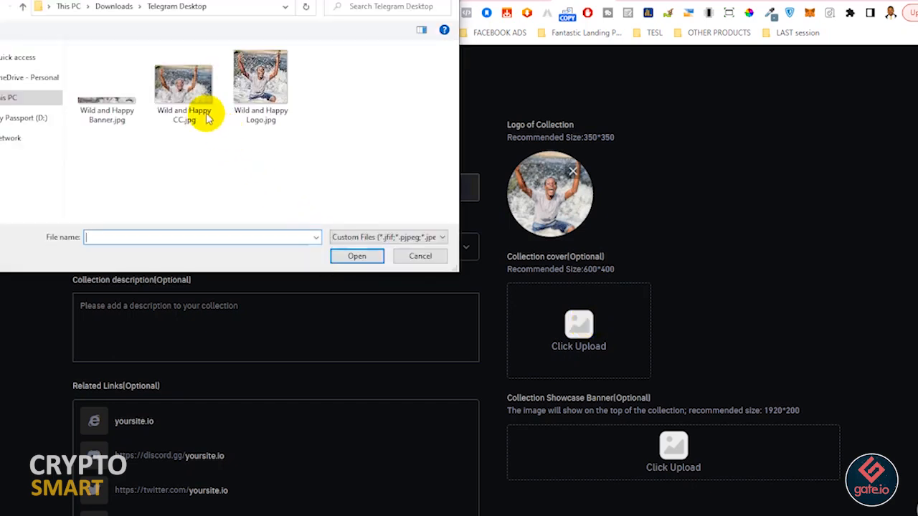
left_click(185, 86)
left_click(337, 258)
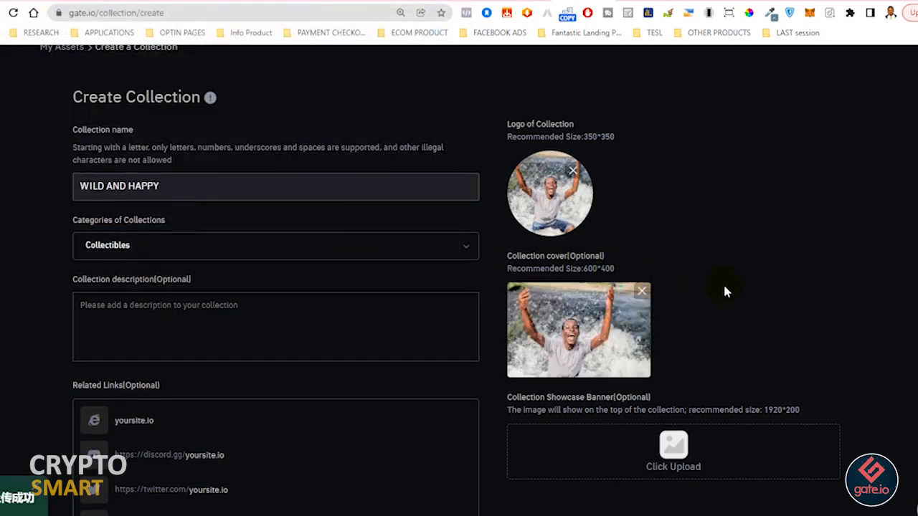
Upload Wild and Happy Banner.jpg as the collection's showcase banner
scroll(724, 291, "down", 2)
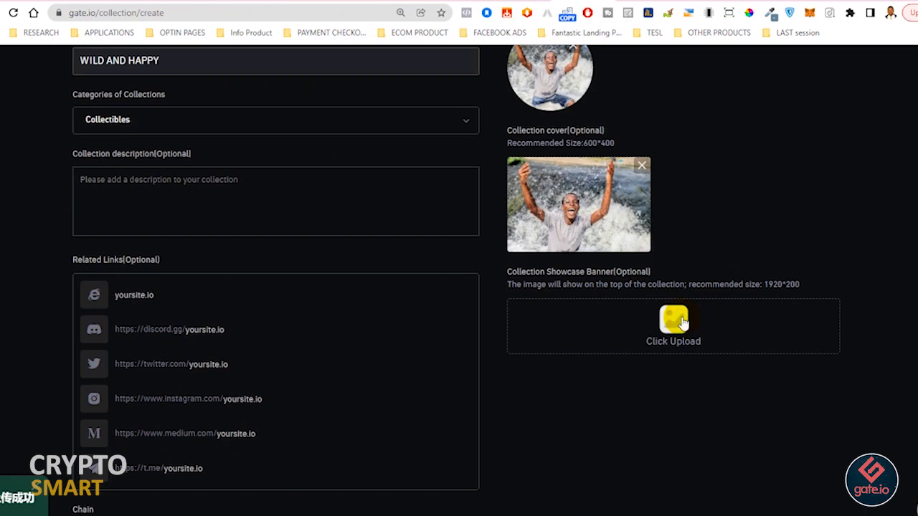
left_click(685, 322)
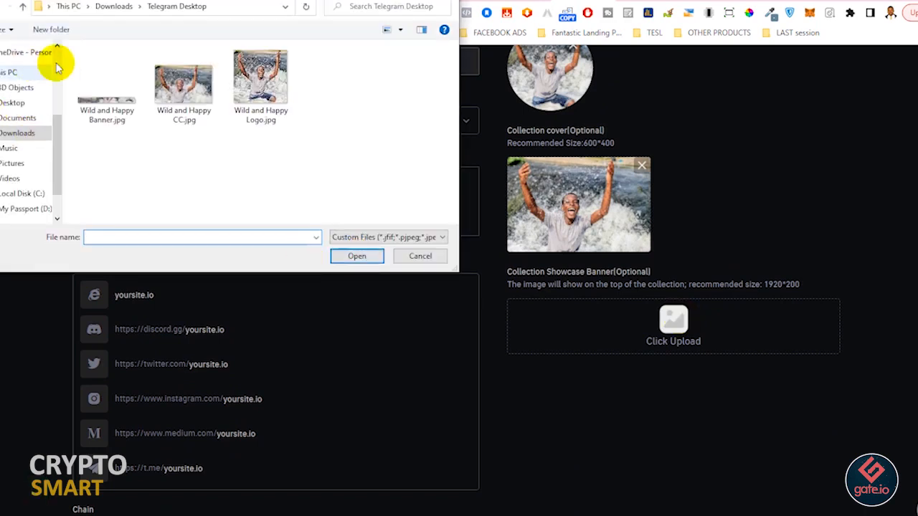
left_click(119, 99)
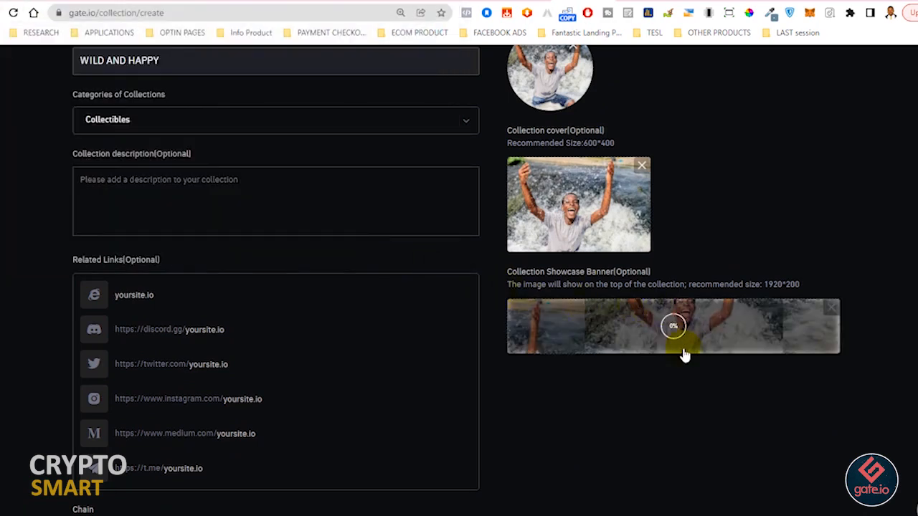
Enter "Wild Afrincan, Happy African!" as the collection's description
scroll(629, 260, "up", 2)
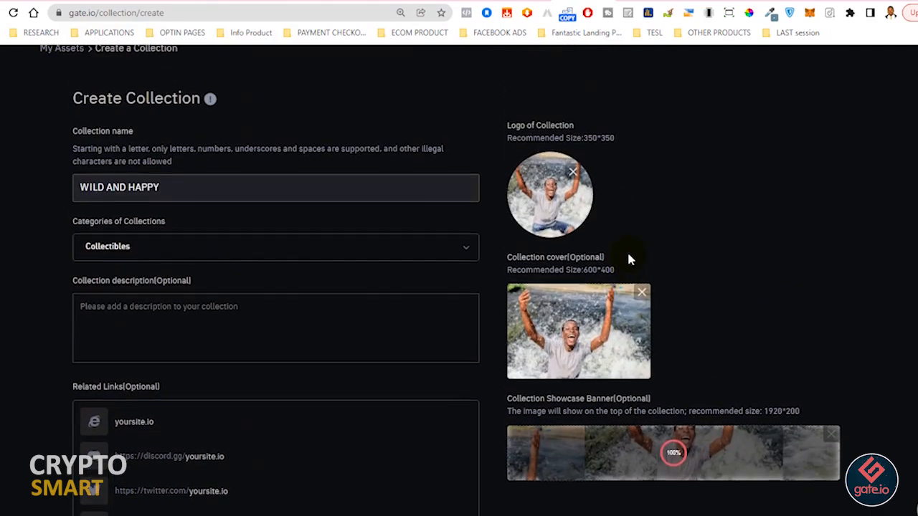
scroll(629, 260, "up", 1)
scroll(515, 278, "down", 1)
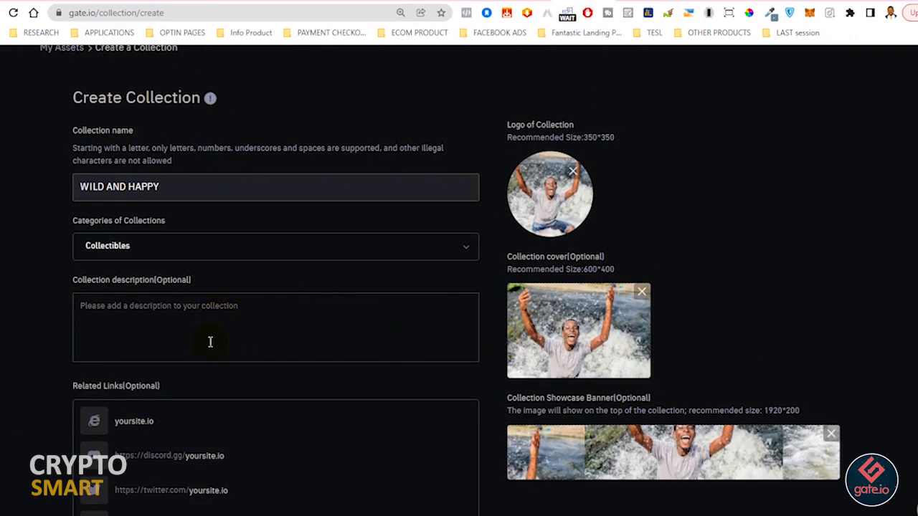
left_click(123, 309)
type("Wild Afrincan, Happy African!")
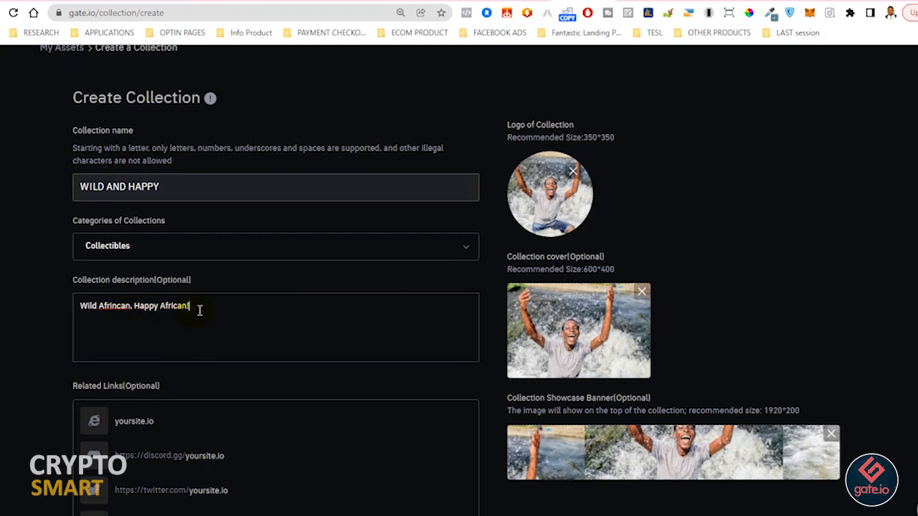
Look over the related links section and check the chain options offered for the collection
scroll(213, 317, "down", 1)
scroll(214, 318, "down", 2)
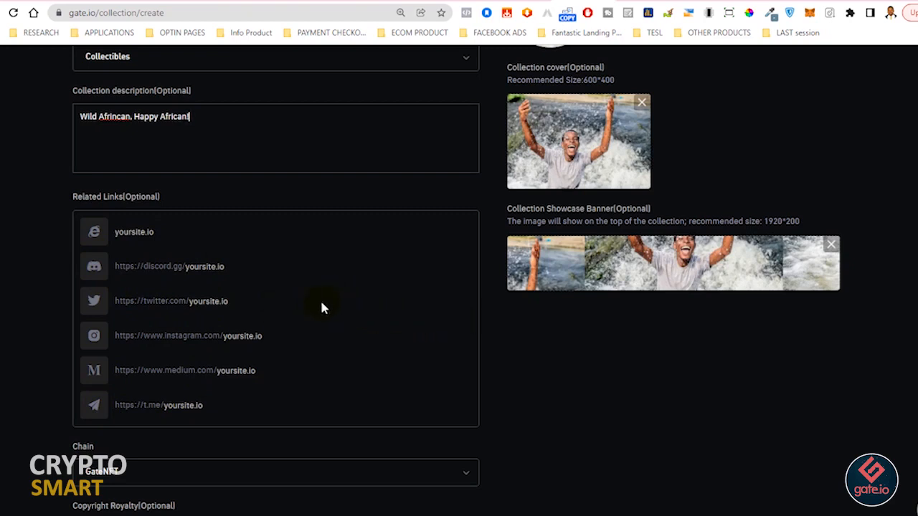
scroll(194, 337, "down", 3)
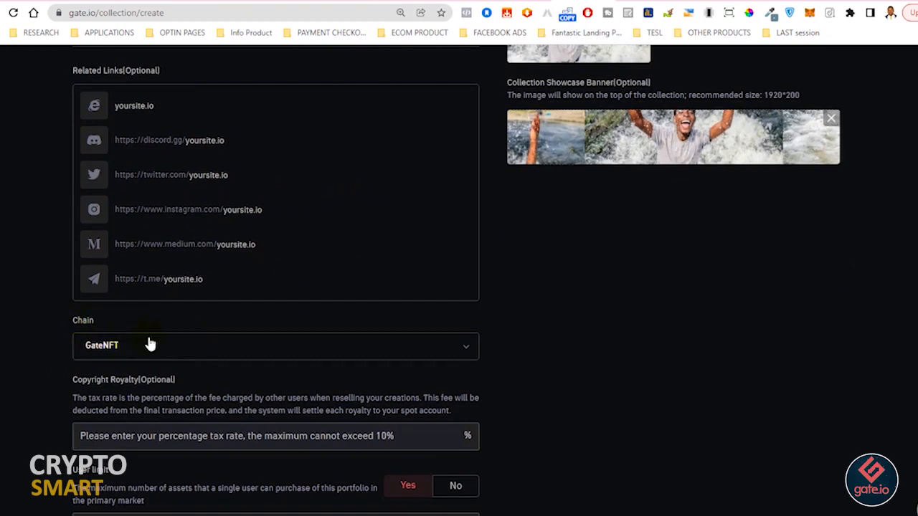
left_click(195, 349)
left_click(195, 351)
Set the collection's copyright royalty to 10%
scroll(330, 364, "down", 2)
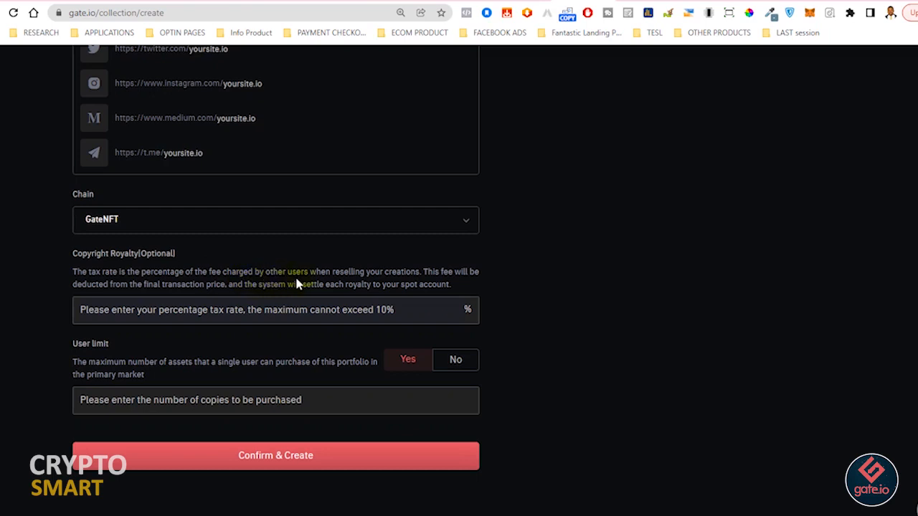
left_click(425, 310)
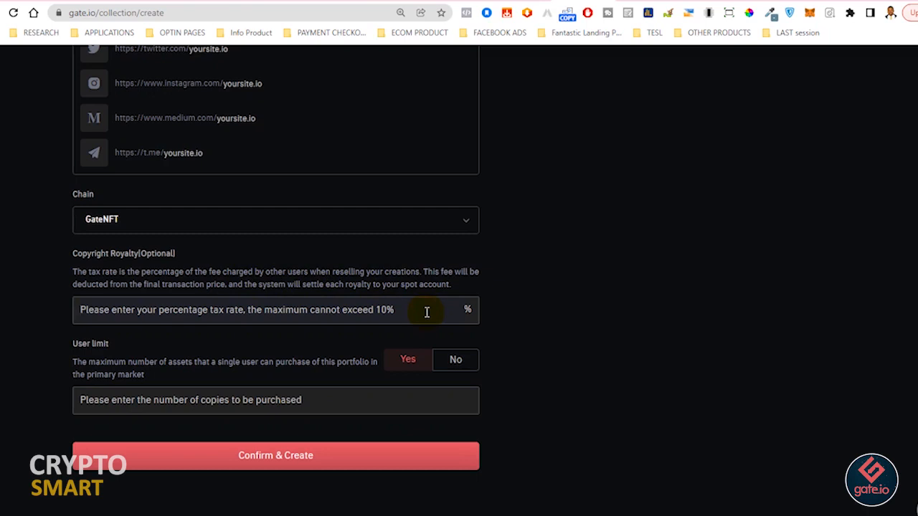
type("10")
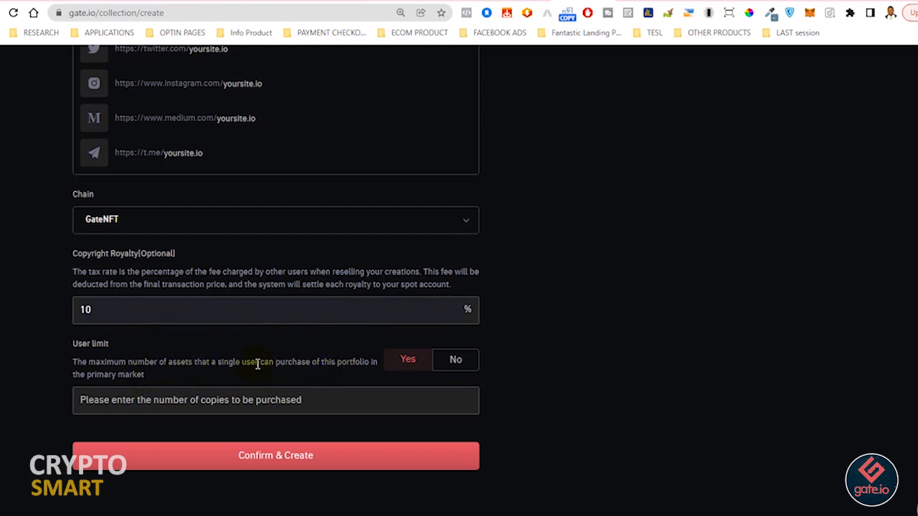
Switch the collection's user limit to No and back to Yes
left_click(455, 364)
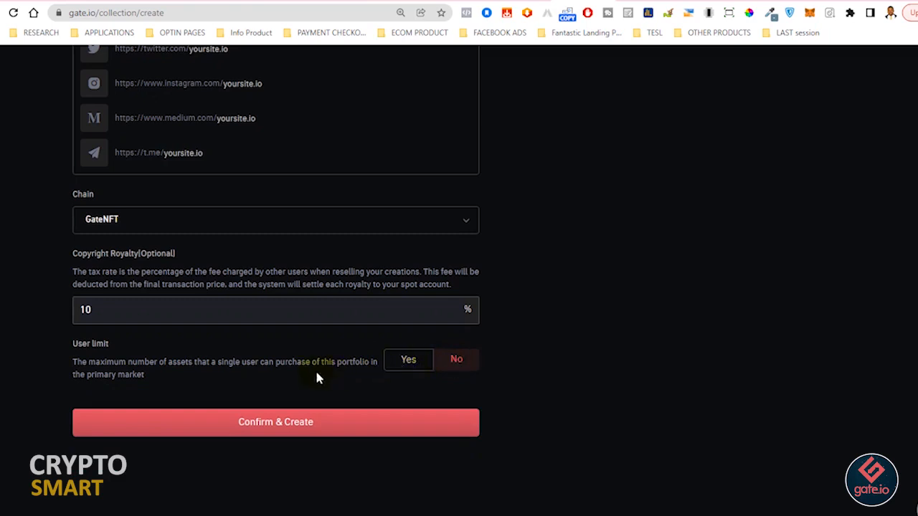
left_click(400, 367)
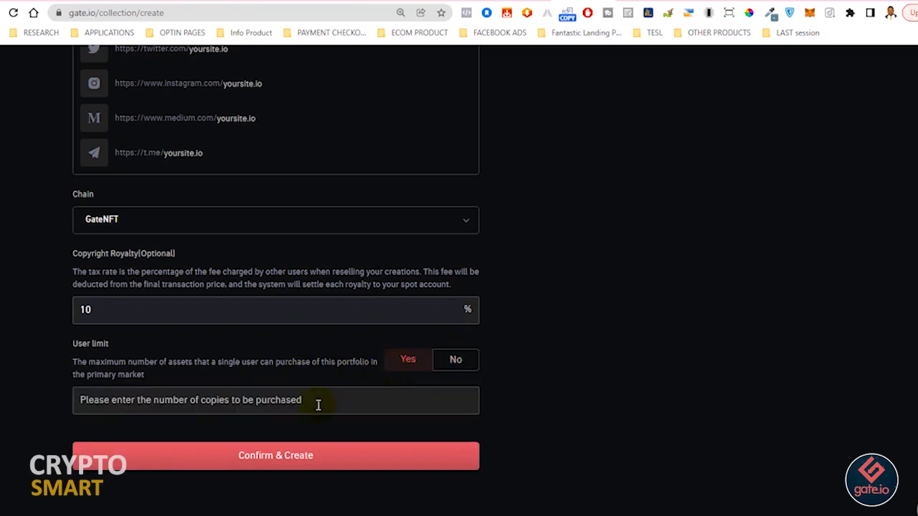
Set the user limit to 5 copies per user and create the collection
left_click(241, 404)
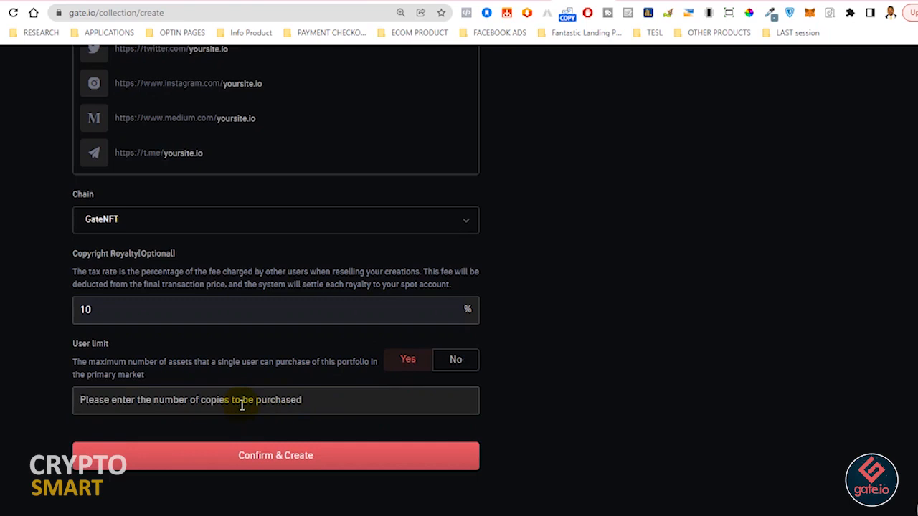
type("5")
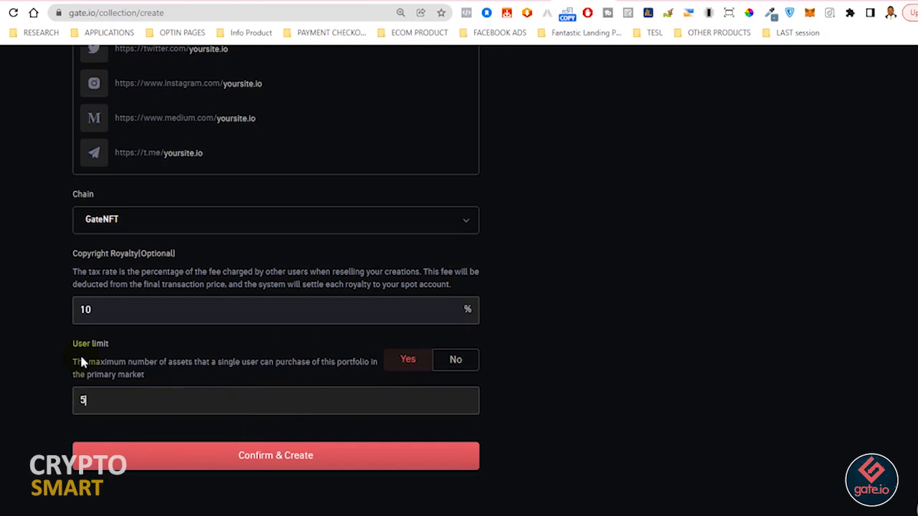
scroll(532, 277, "down", 3)
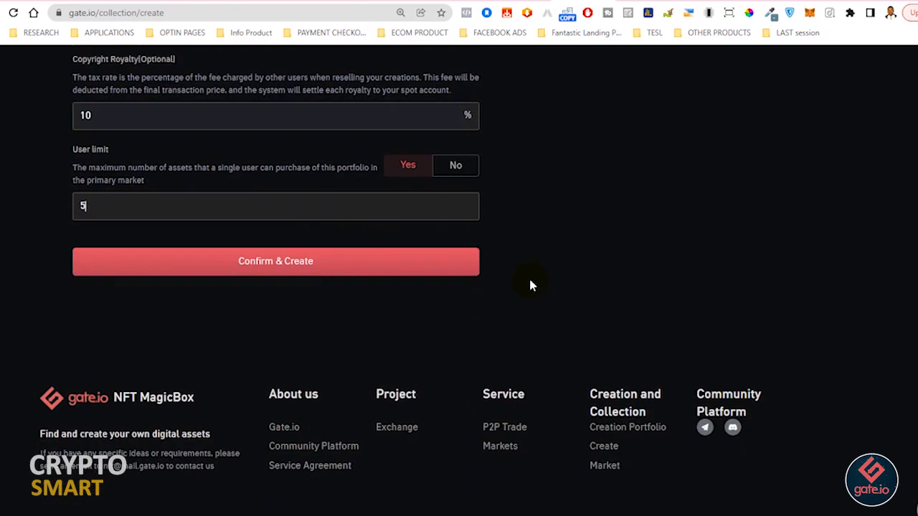
left_click(296, 267)
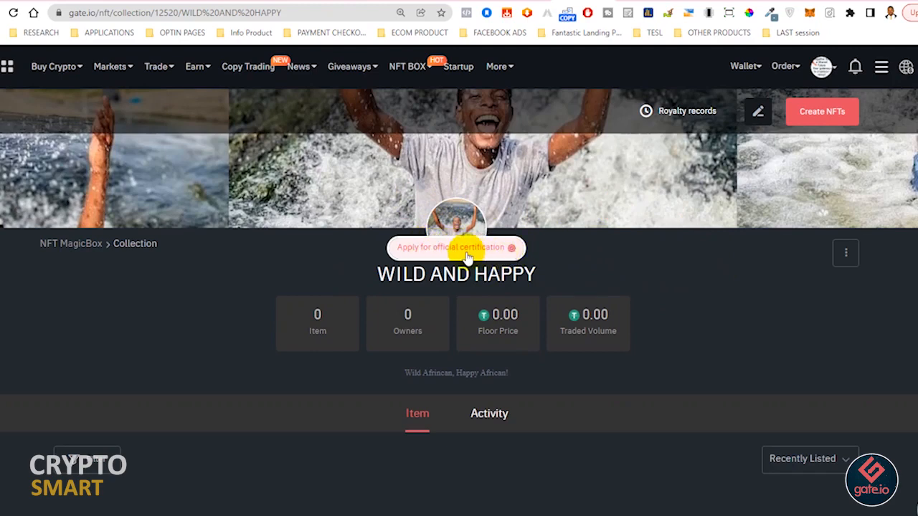
Open the official certification application and examine its project name, collection link, contact and proof of identity fields
left_click(492, 258)
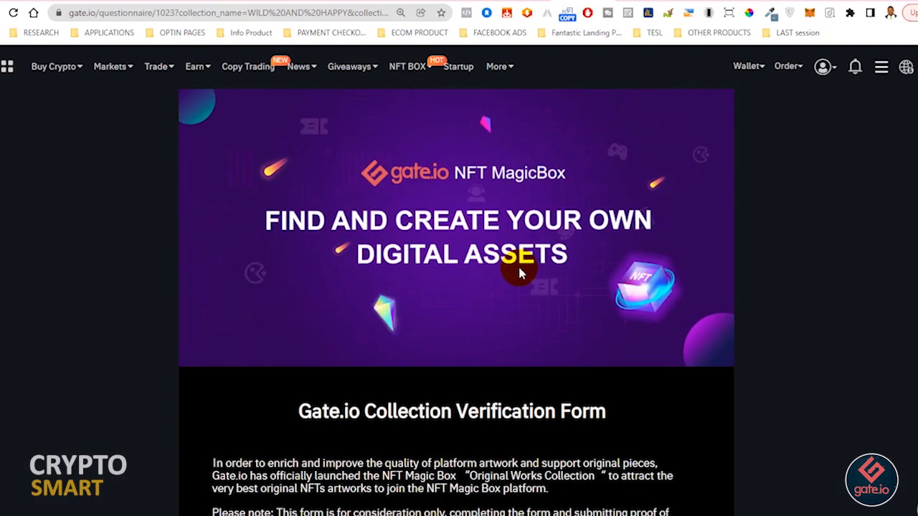
scroll(520, 272, "down", 3)
scroll(444, 269, "down", 2)
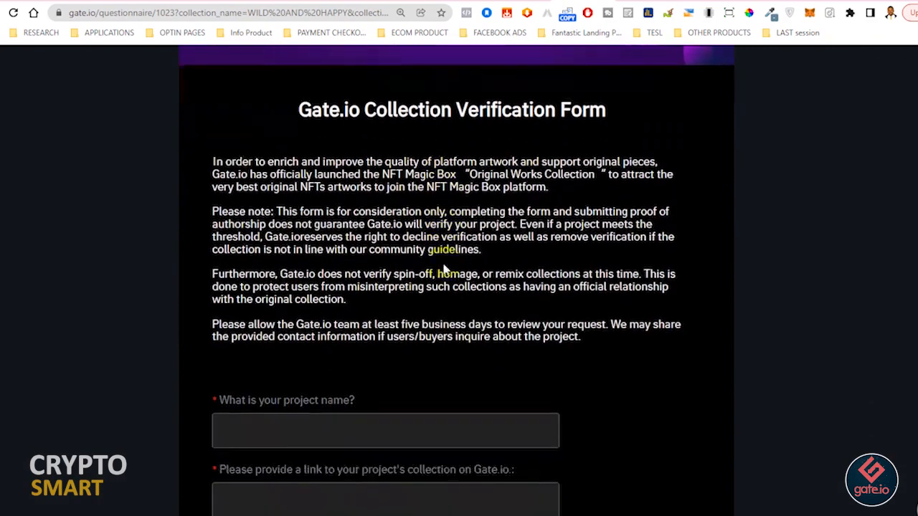
scroll(372, 260, "down", 2)
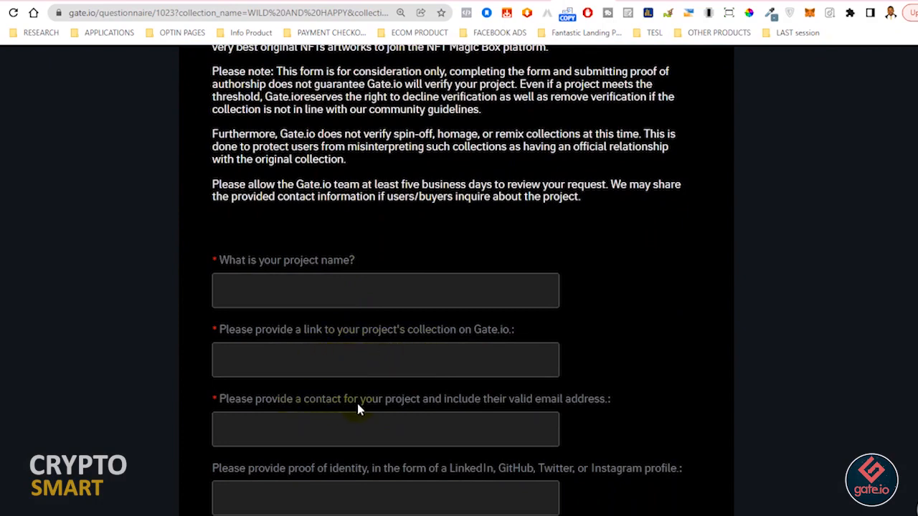
scroll(454, 403, "down", 3)
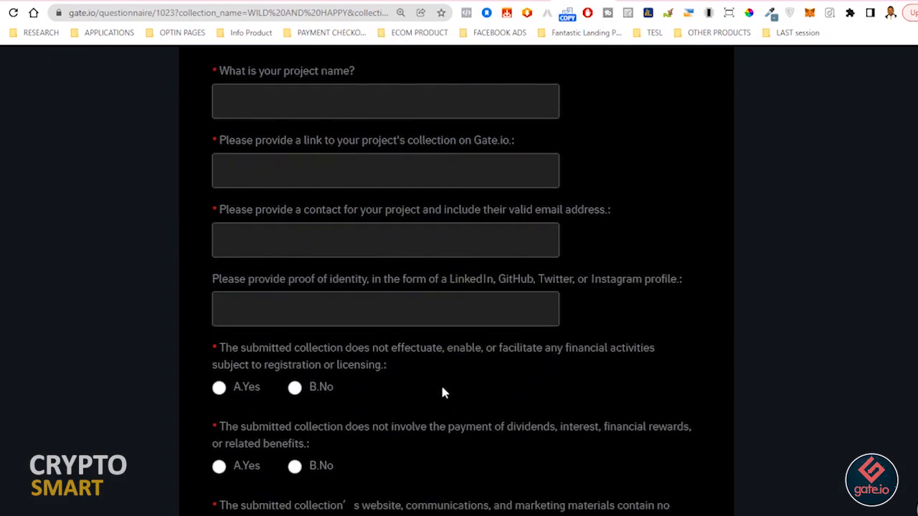
scroll(339, 320, "down", 1)
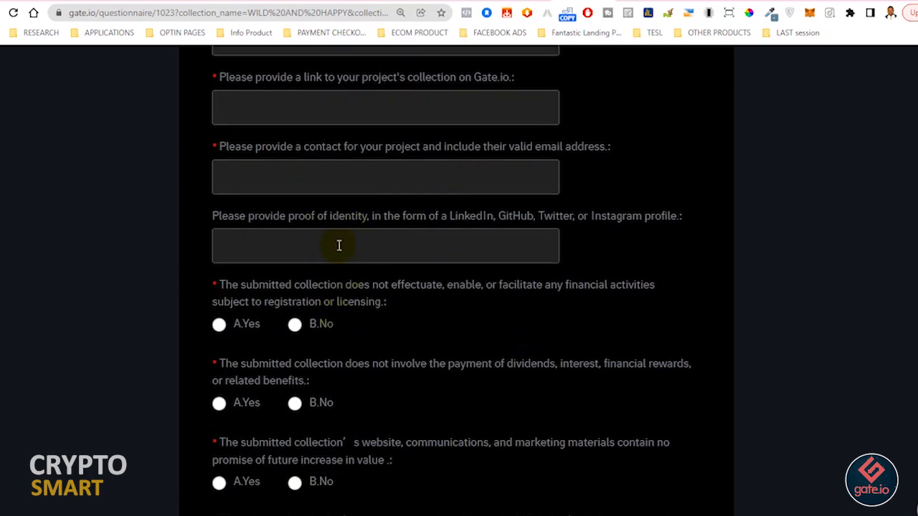
left_click(341, 16)
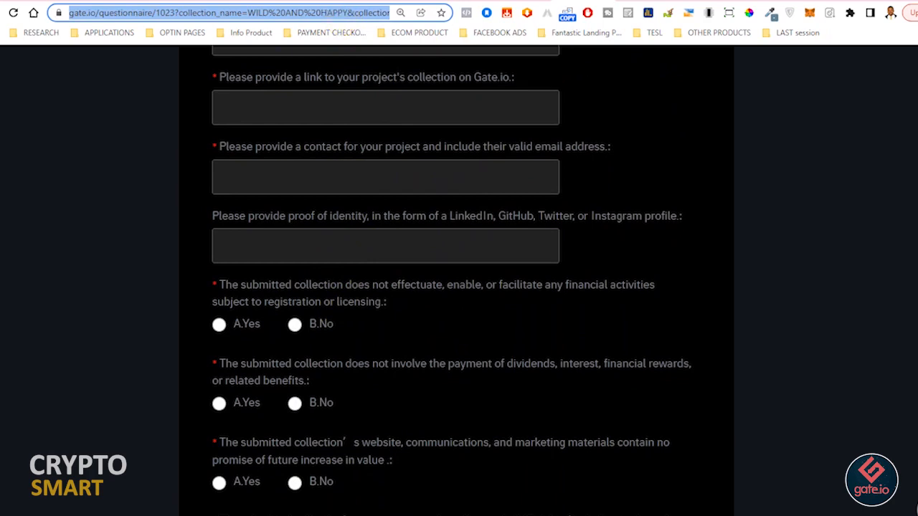
left_click(807, 0)
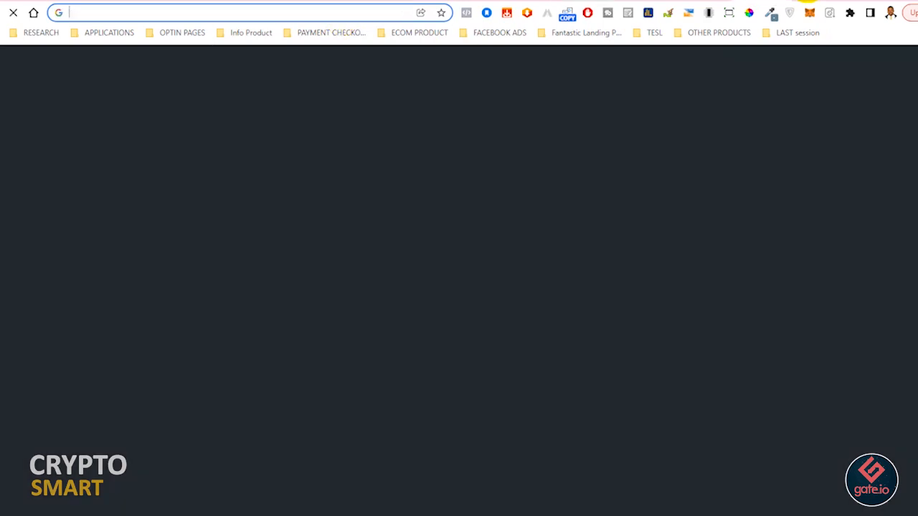
key("ctrl+v")
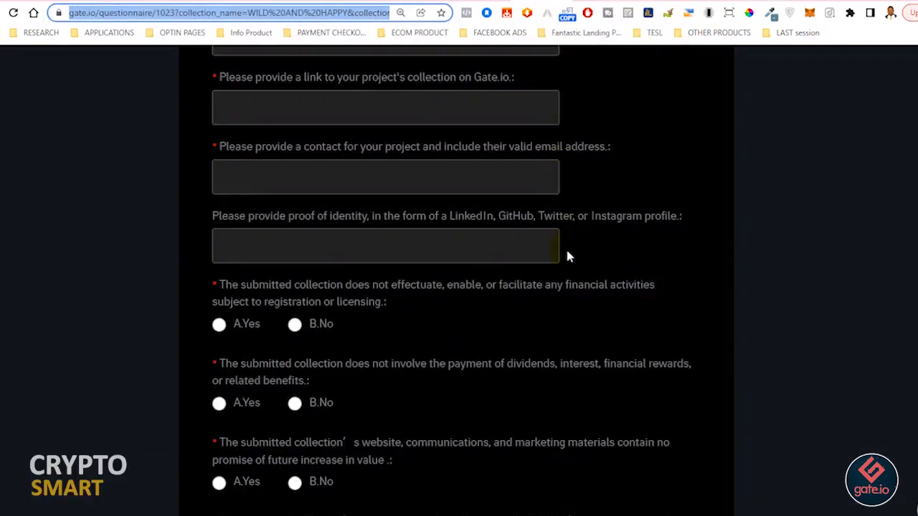
Review the verification form's yes/no declarations and return to the WILD AND HAPPY collection page
scroll(567, 256, "down", 3)
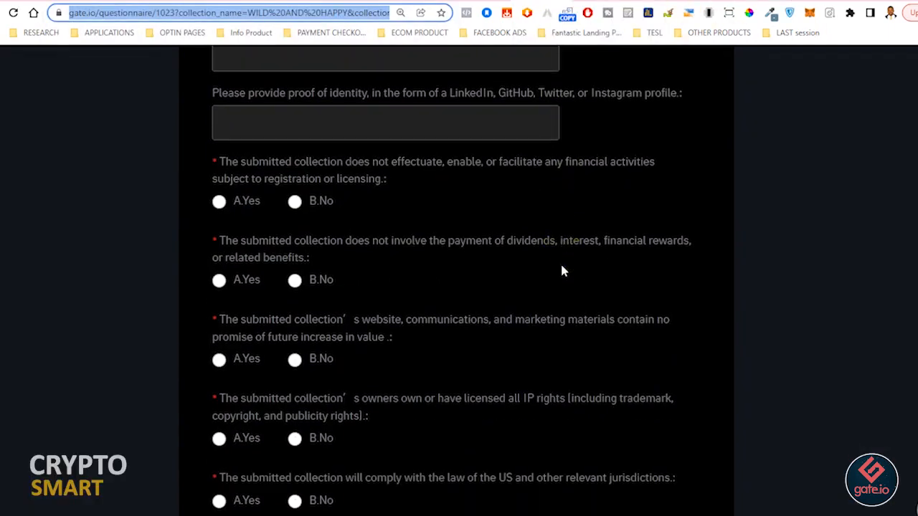
left_click(295, 277)
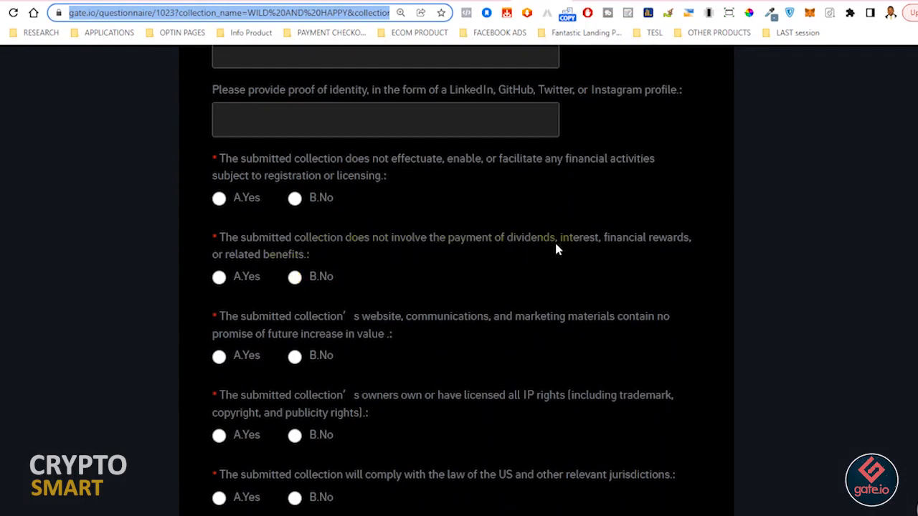
scroll(401, 275, "down", 6)
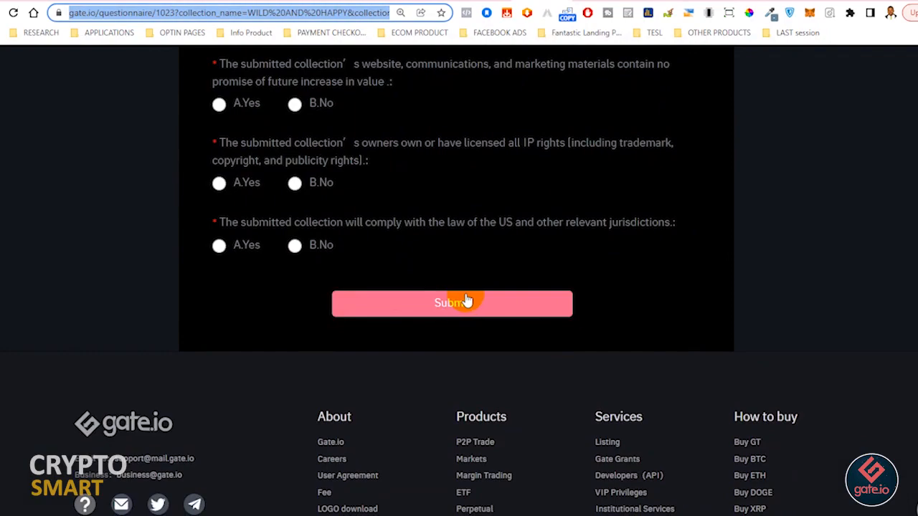
left_click(467, 303)
scroll(468, 301, "up", 10)
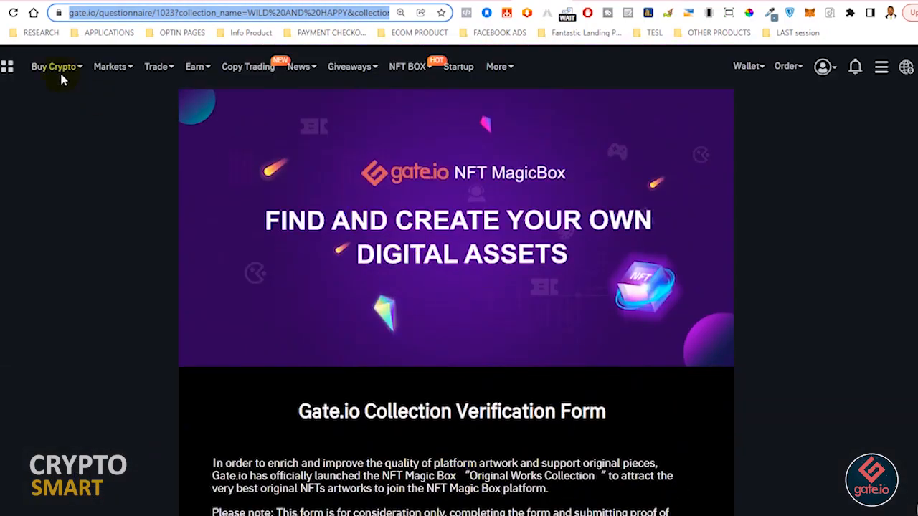
key("alt+Left")
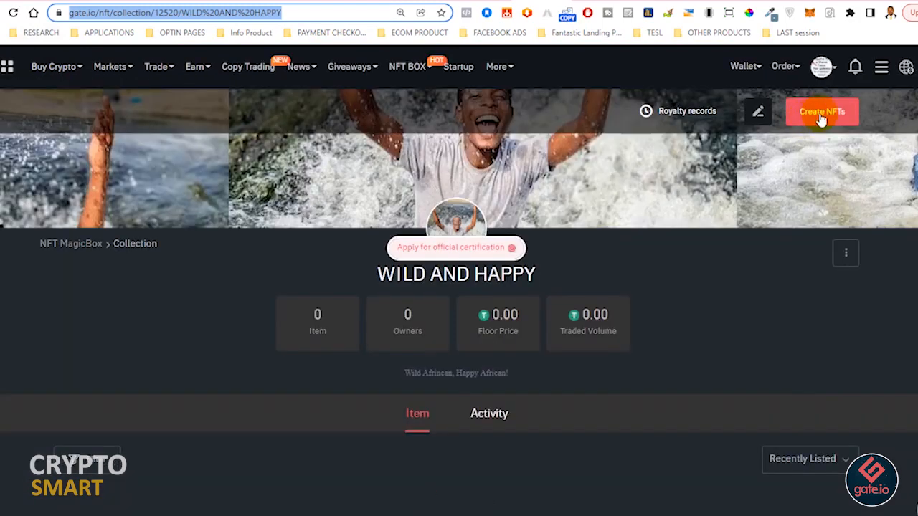
Start a new NFT in the WILD AND HAPPY collection and name the work "Wild and Happy African"
left_click(821, 120)
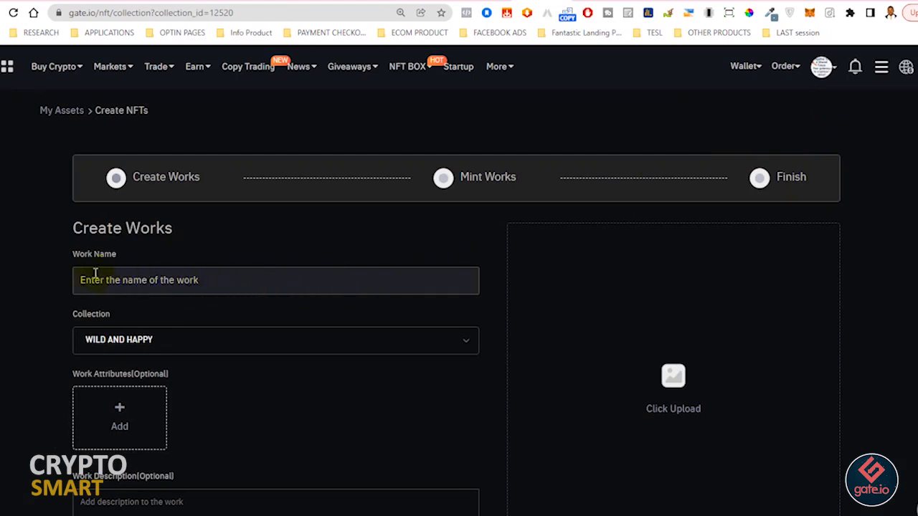
left_click(139, 280)
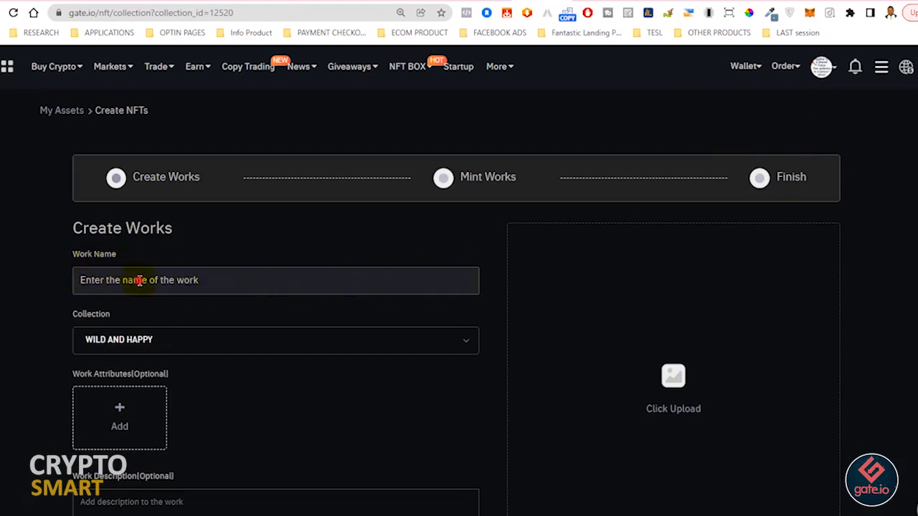
type("Wild and Happy African")
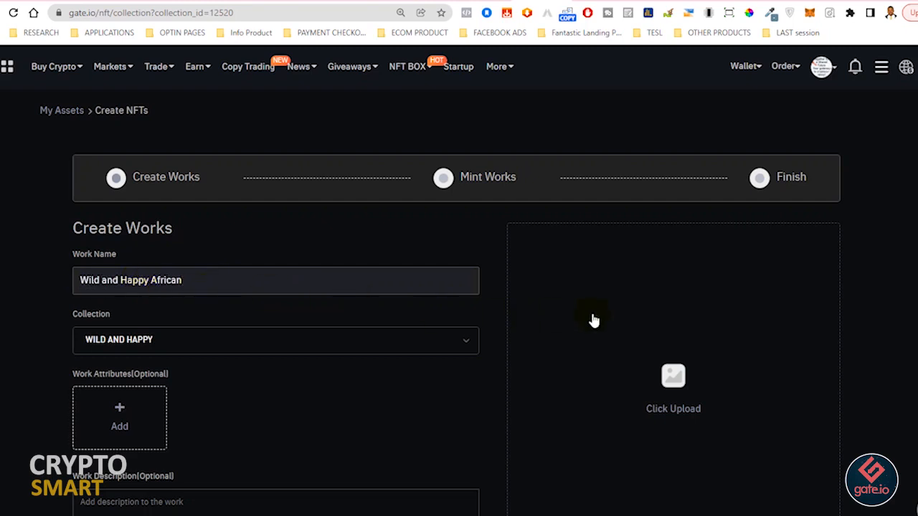
Check the supported file formats and upload "Wild and Happy CC.jpg" as the work's image
scroll(601, 320, "down", 2)
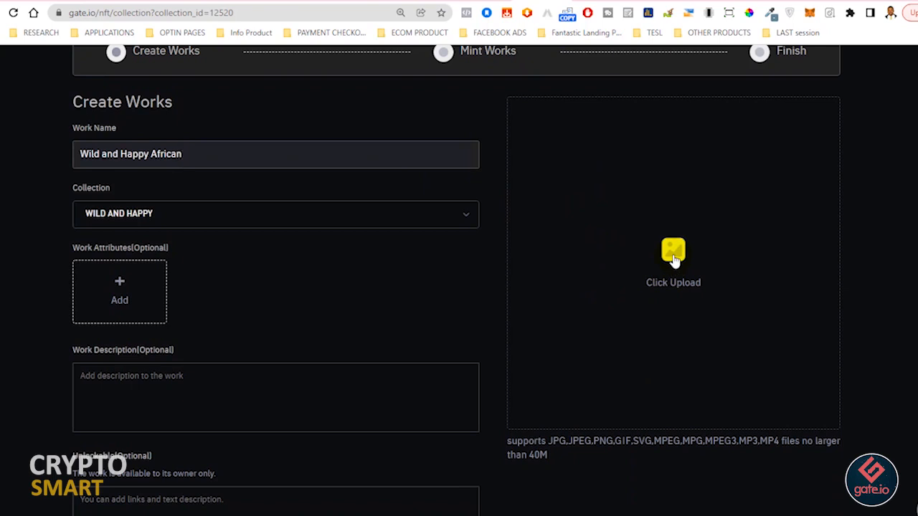
triple_click(545, 456)
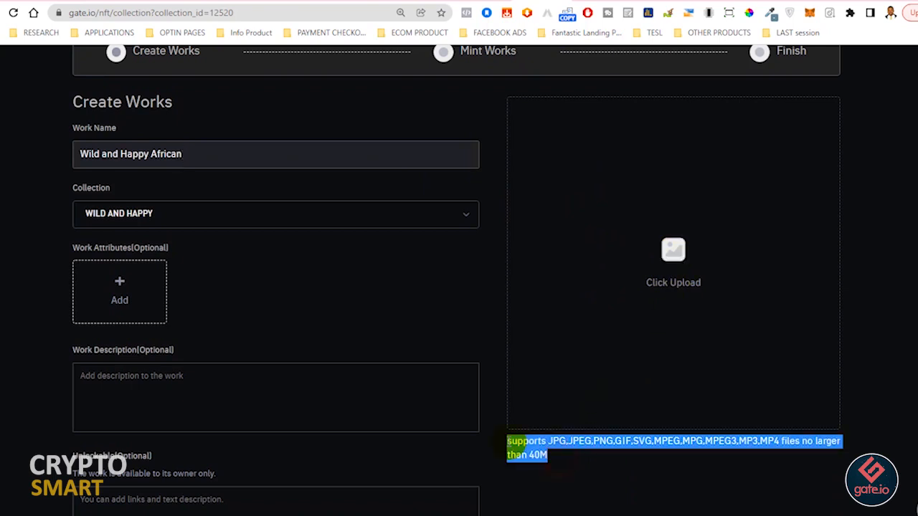
left_click(667, 256)
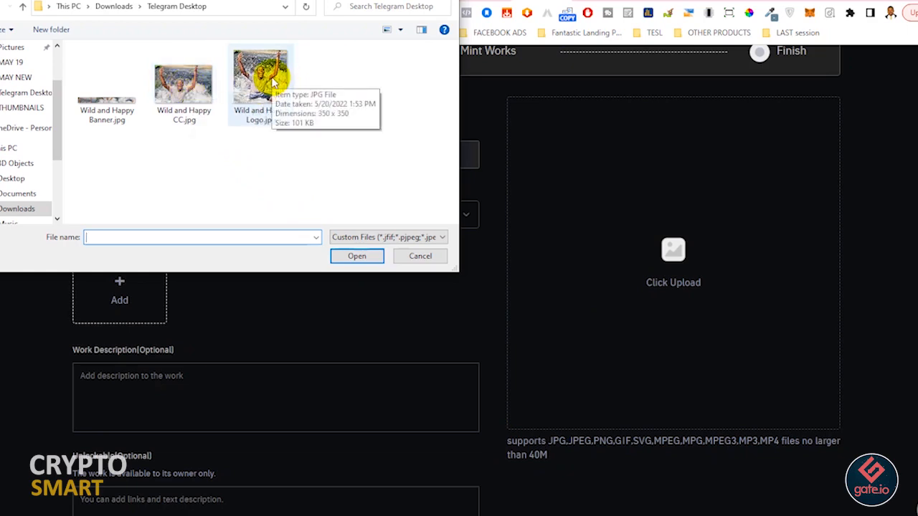
left_click(191, 85)
left_click(371, 255)
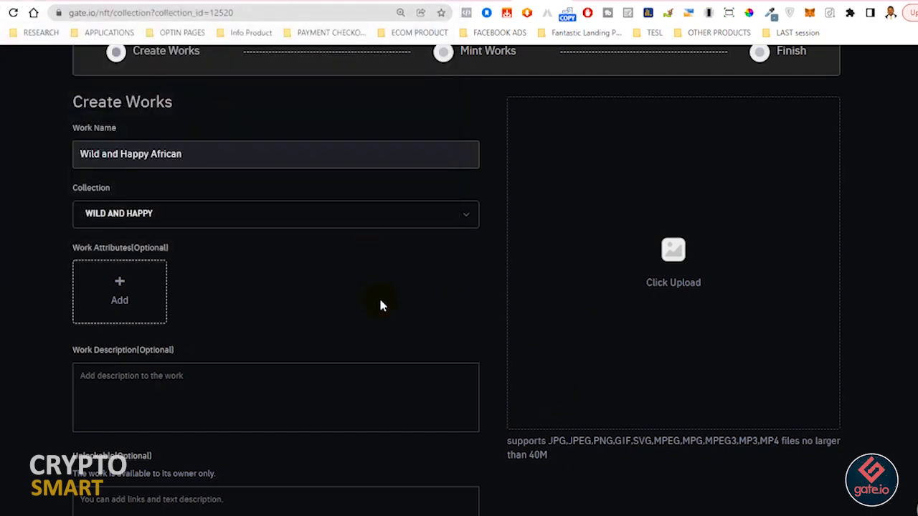
Look at the optional attributes form without adding any, and enter "The wild african" as the work's description
left_click(120, 292)
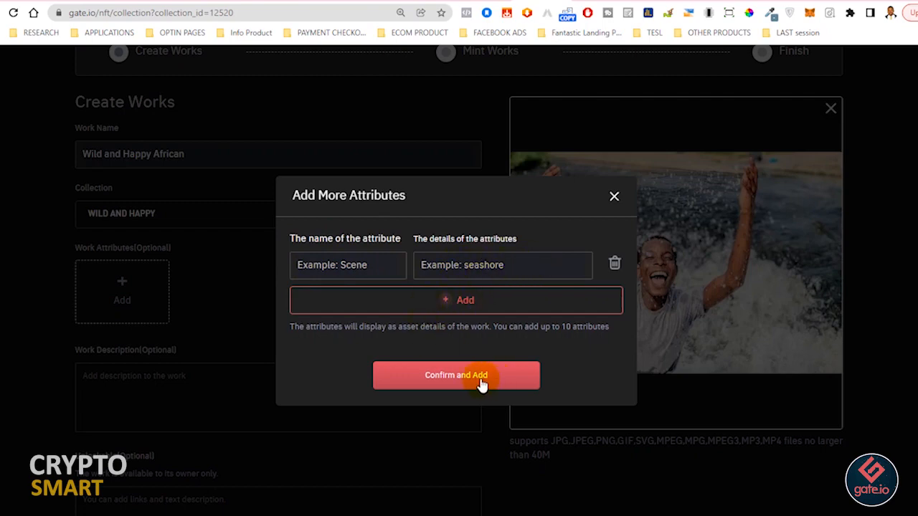
left_click(613, 197)
scroll(115, 351, "down", 2)
left_click(101, 253)
scroll(211, 365, "up", 1)
type("The wild african")
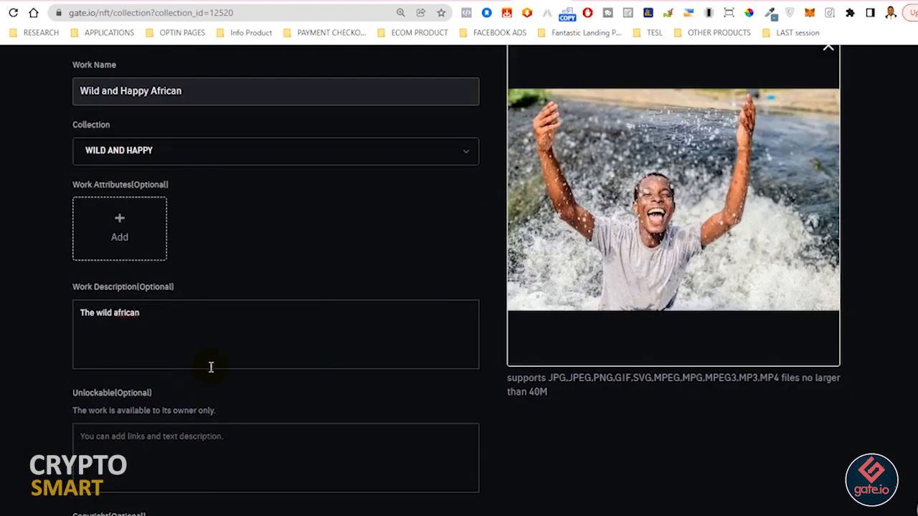
Look over the optional Unlockable and Copyright fields and allow copies of the work under Hard Cap
scroll(316, 394, "down", 1)
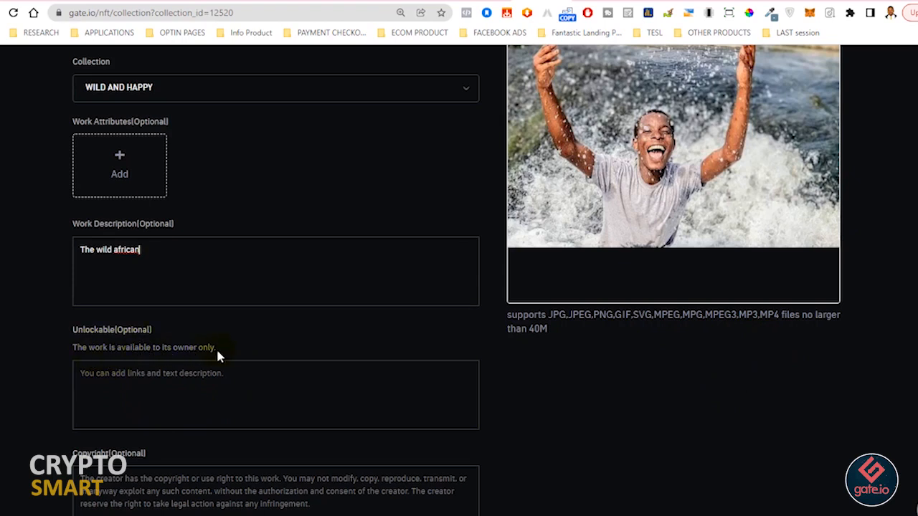
left_click(156, 375)
scroll(159, 378, "down", 3)
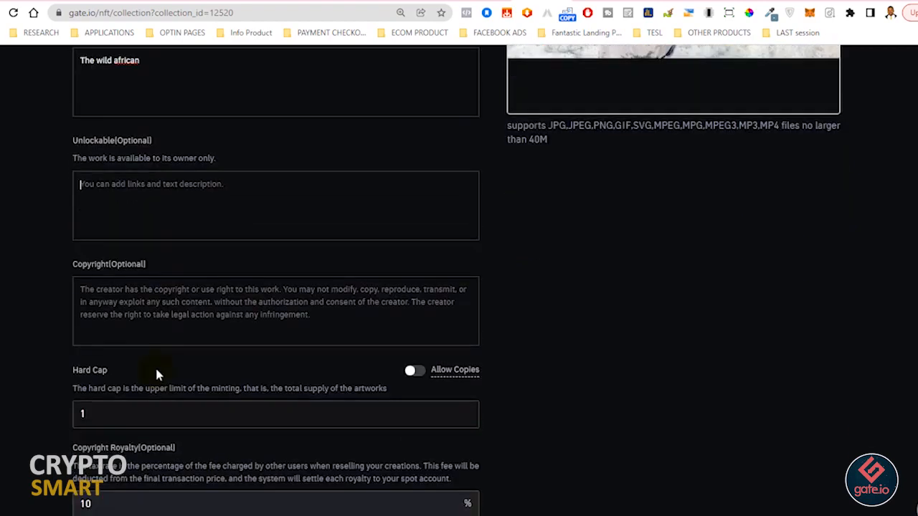
left_click(179, 304)
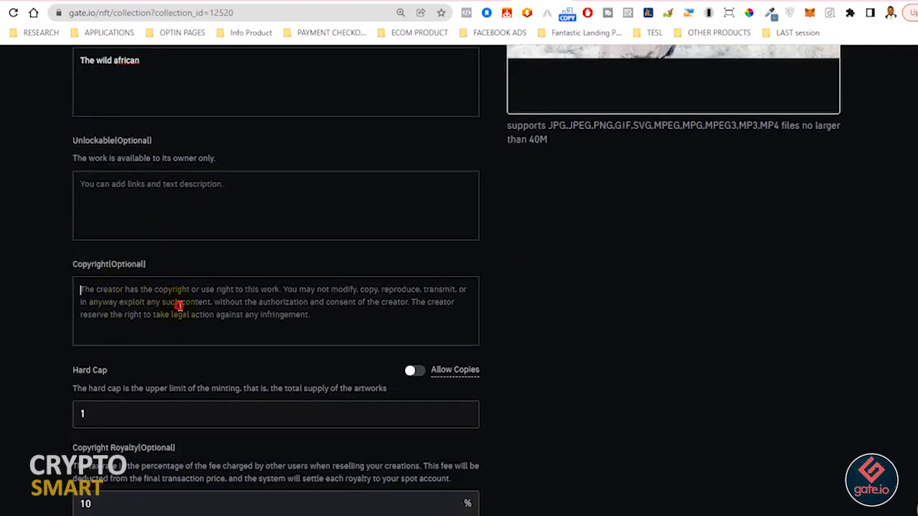
left_click(411, 371)
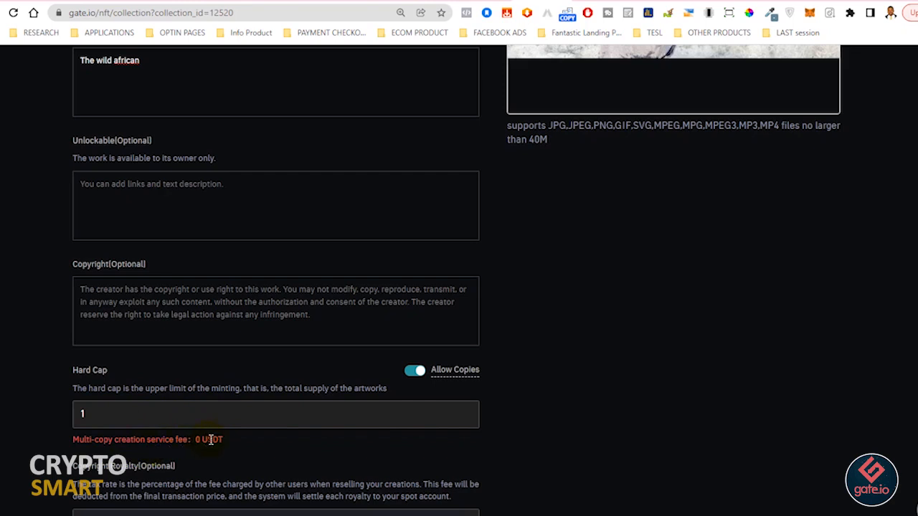
Try hard cap values of 50, 5, 1, 2 and 4 to compare the multi-copy creation service fee
left_click_drag(119, 414, 20, 422)
type("50")
left_click_drag(131, 415, 24, 421)
type("5")
left_click_drag(88, 414, 61, 412)
type("1")
key("BackSpace")
type("2")
key("BackSpace")
type("4")
key("BackSpace")
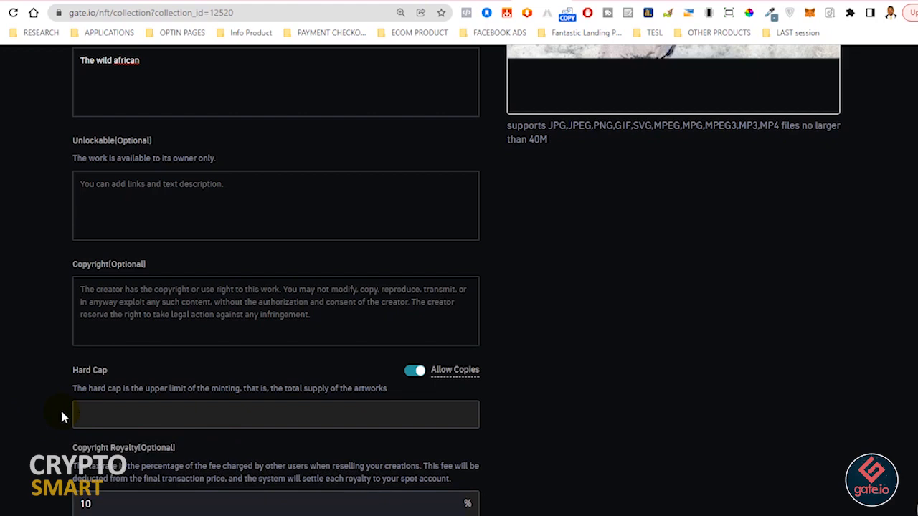
type("4")
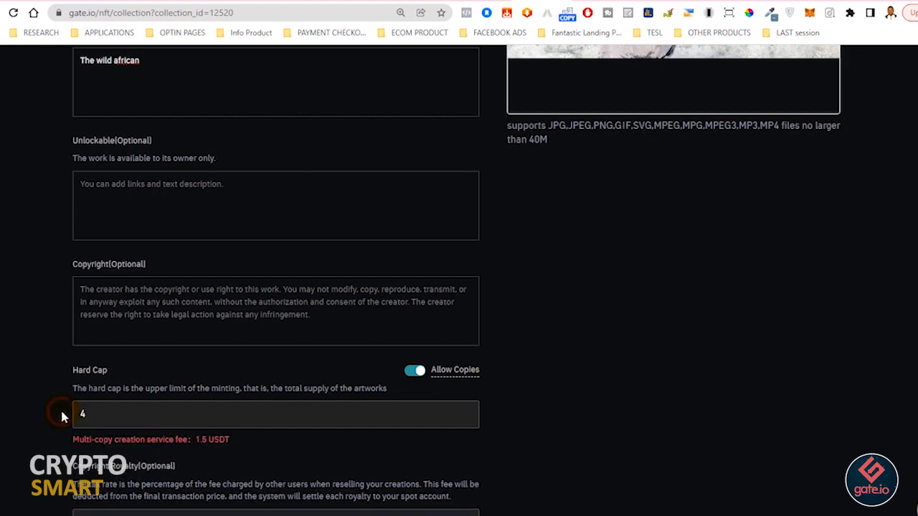
Set the work's hard cap to 3 and review the copyright royalty and the other entered details
left_click_drag(94, 413, 51, 414)
type("3")
scroll(205, 414, "down", 1)
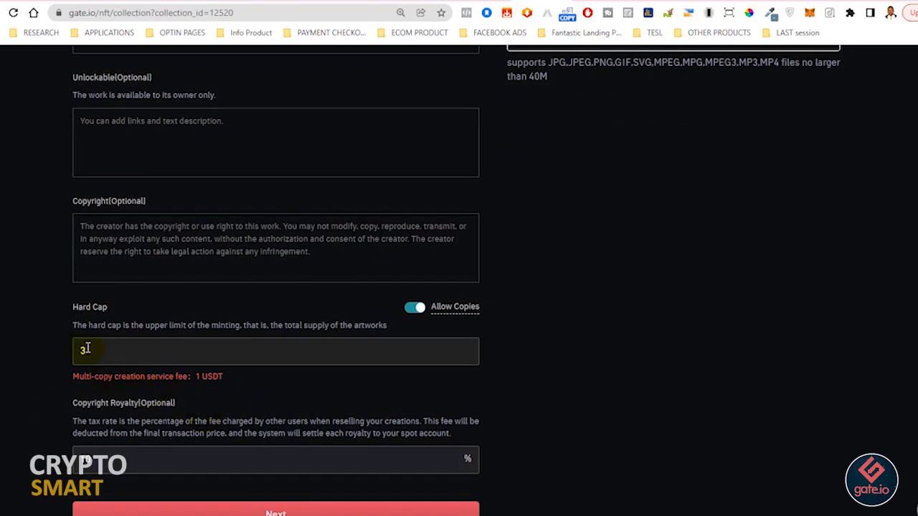
scroll(85, 365, "down", 1)
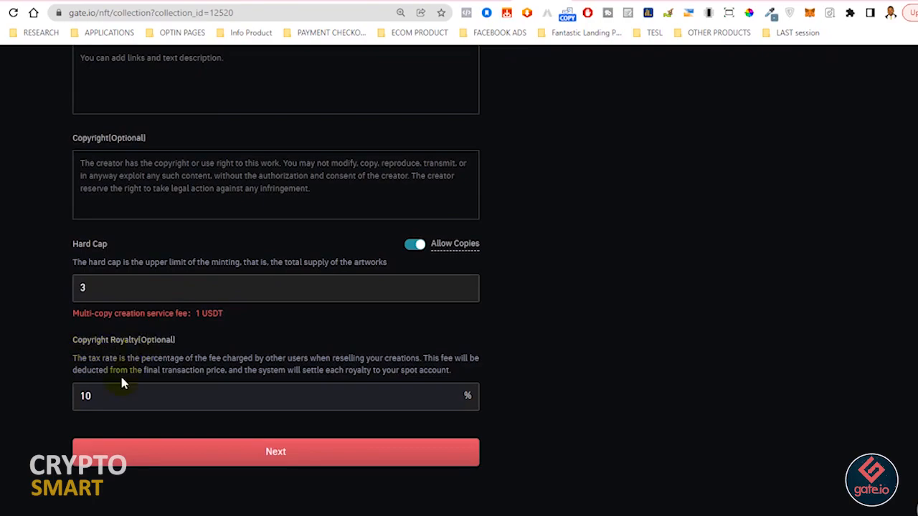
scroll(293, 348, "up", 8)
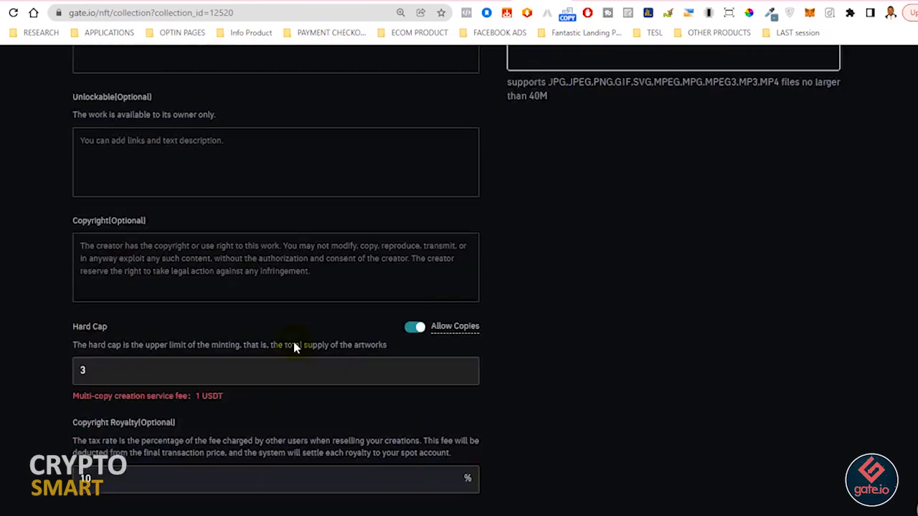
Review the work's form from name, collection and image through description, optional fields, hard cap and copyright royalty
scroll(293, 348, "down", 11)
scroll(294, 348, "up", 10)
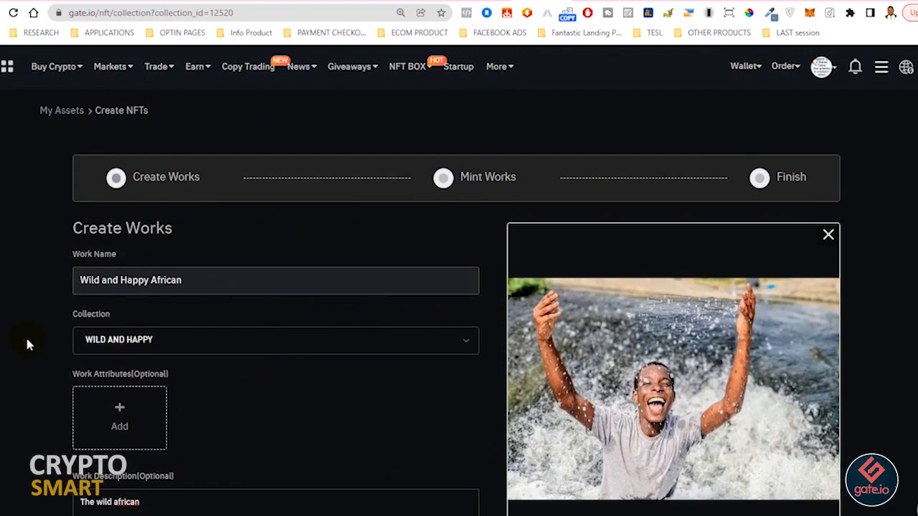
left_click(213, 343)
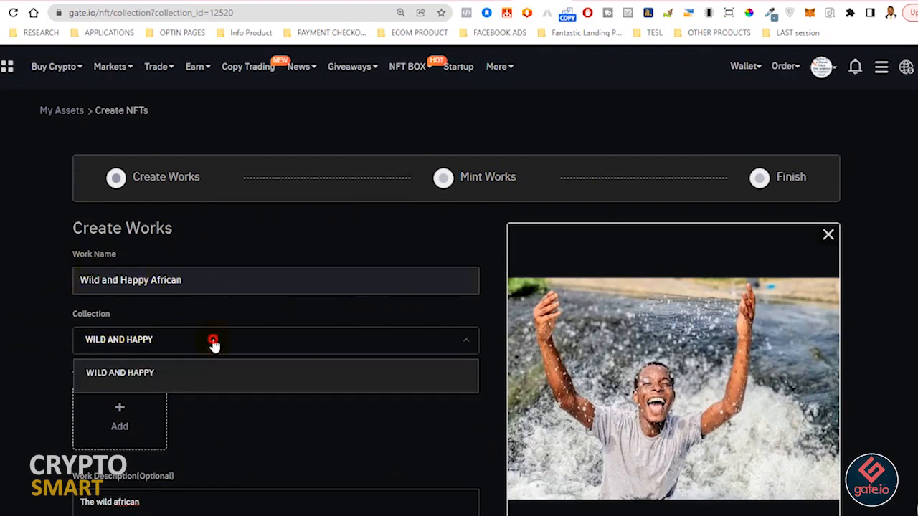
left_click(213, 341)
scroll(248, 342, "down", 2)
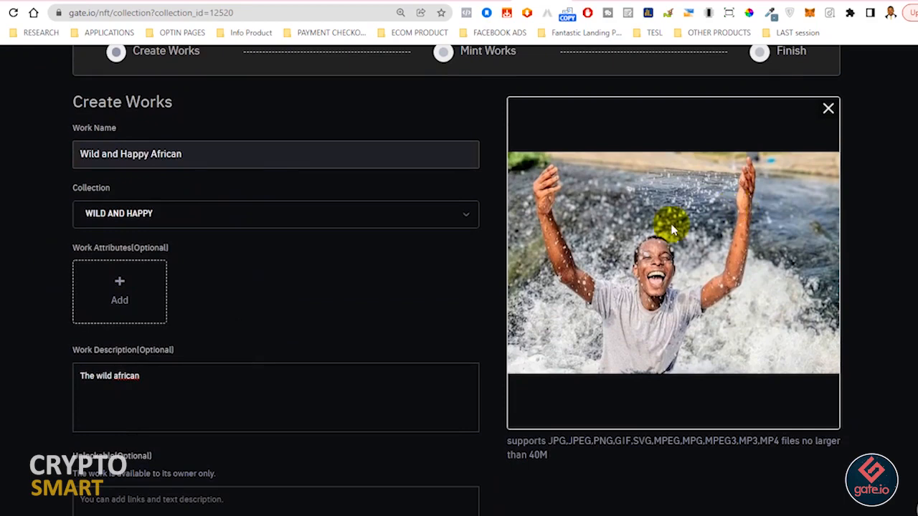
scroll(182, 383, "down", 3)
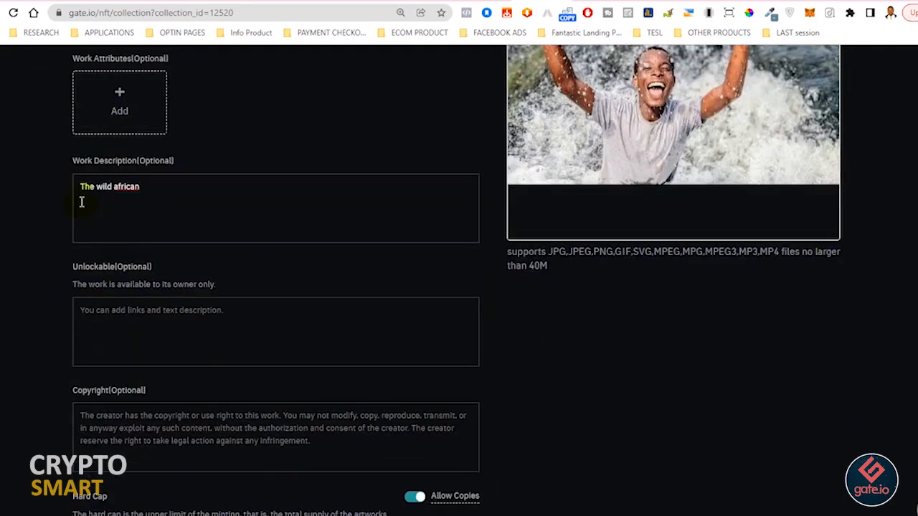
scroll(144, 351, "down", 2)
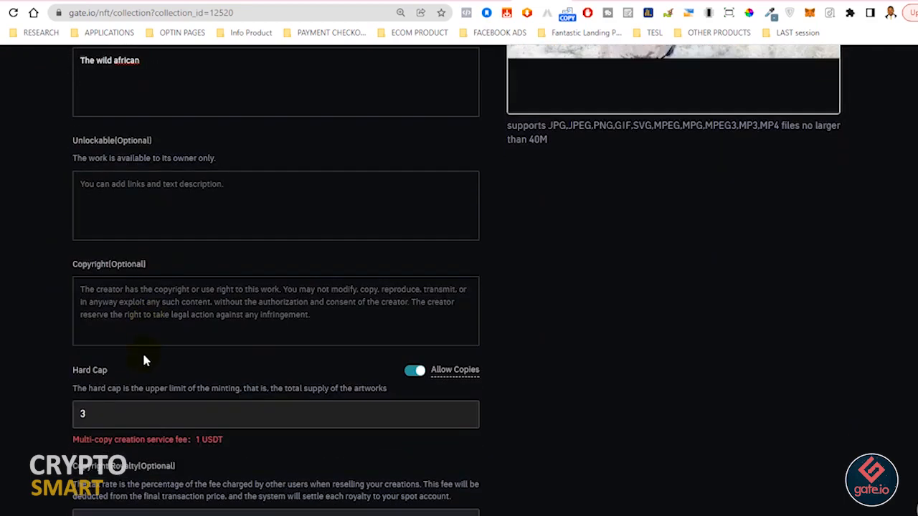
scroll(107, 330, "down", 2)
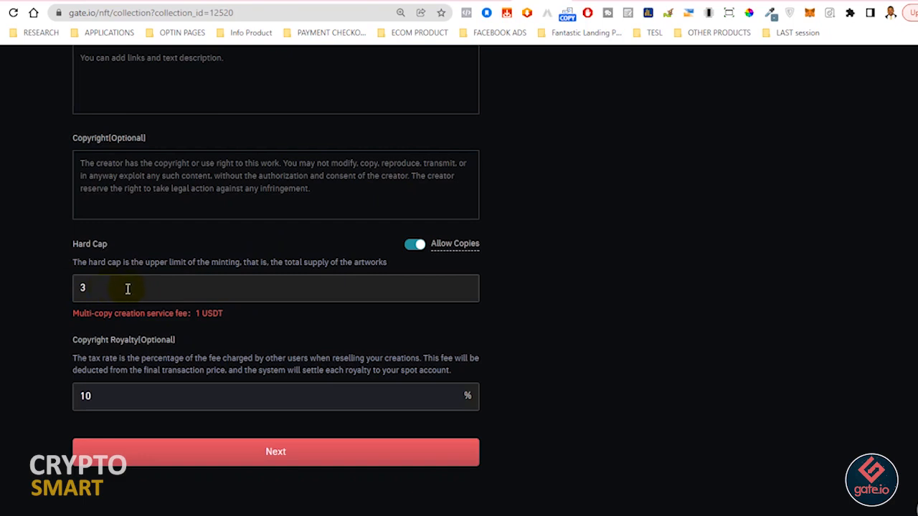
scroll(164, 292, "down", 1)
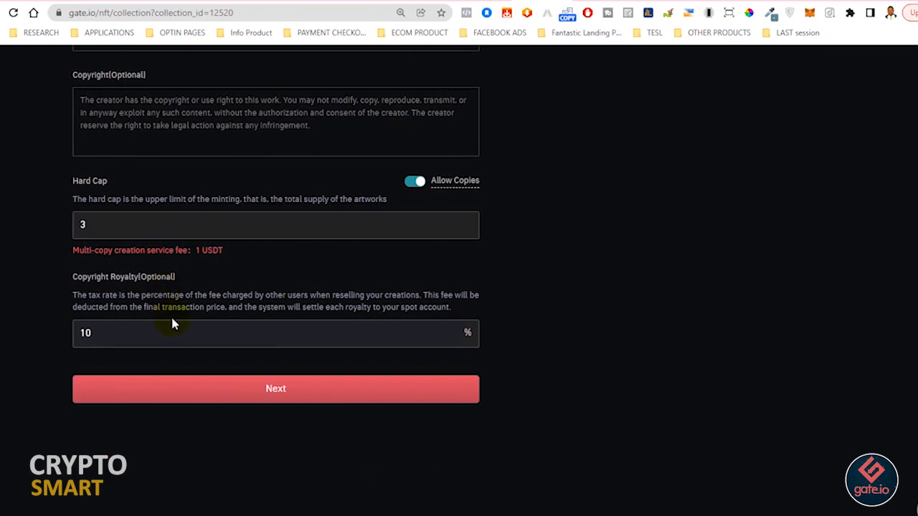
scroll(166, 271, "up", 1)
scroll(162, 261, "up", 2)
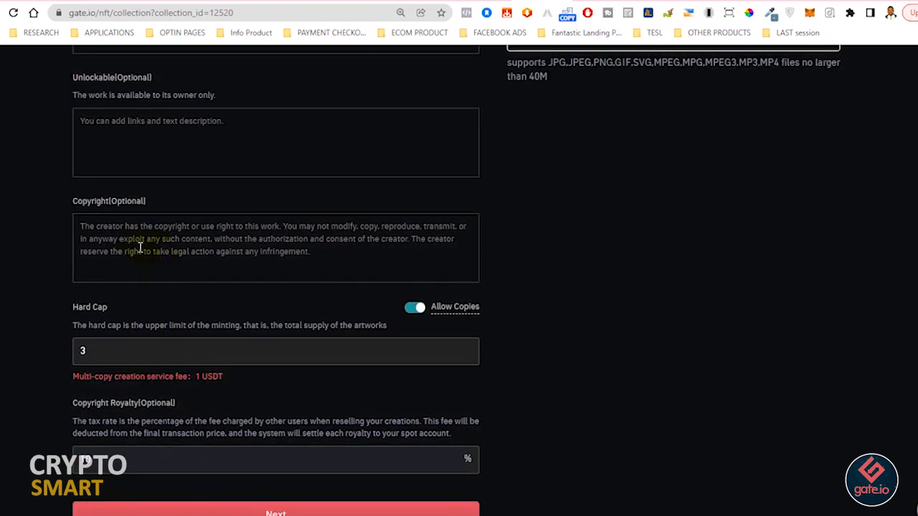
scroll(140, 248, "up", 3)
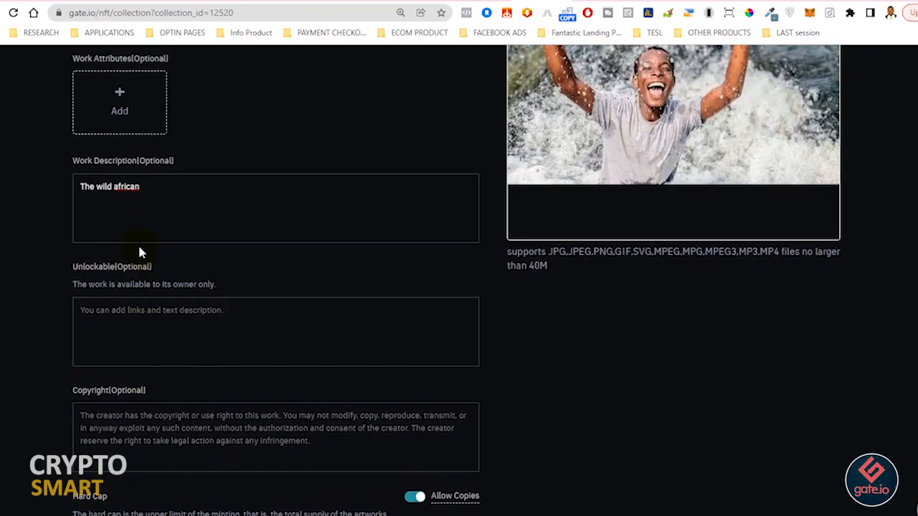
scroll(140, 252, "up", 2)
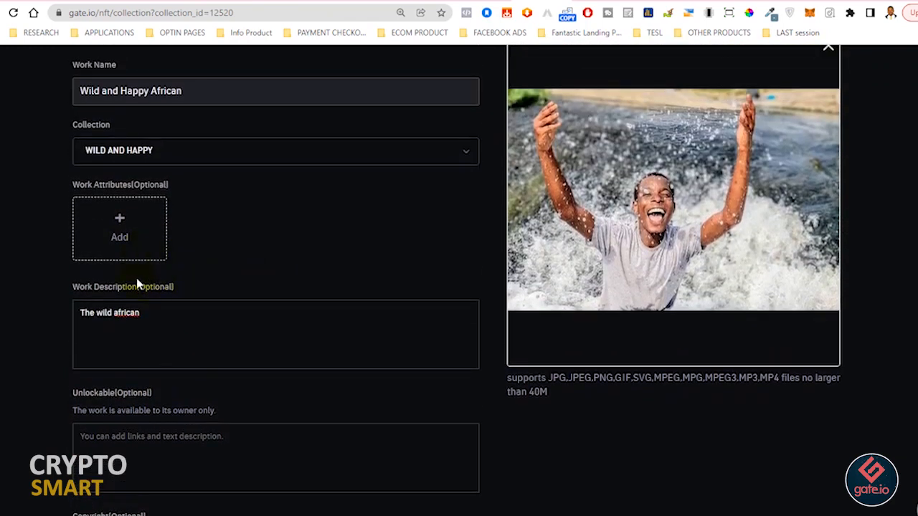
Submit the completed work form and confirm holding the copyright to the work and accepting the related responsibilities
scroll(177, 276, "down", 8)
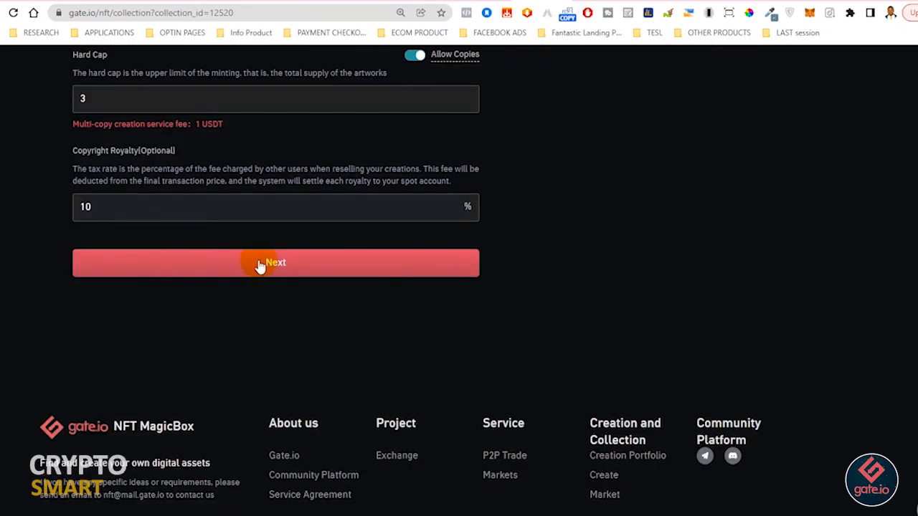
left_click(260, 265)
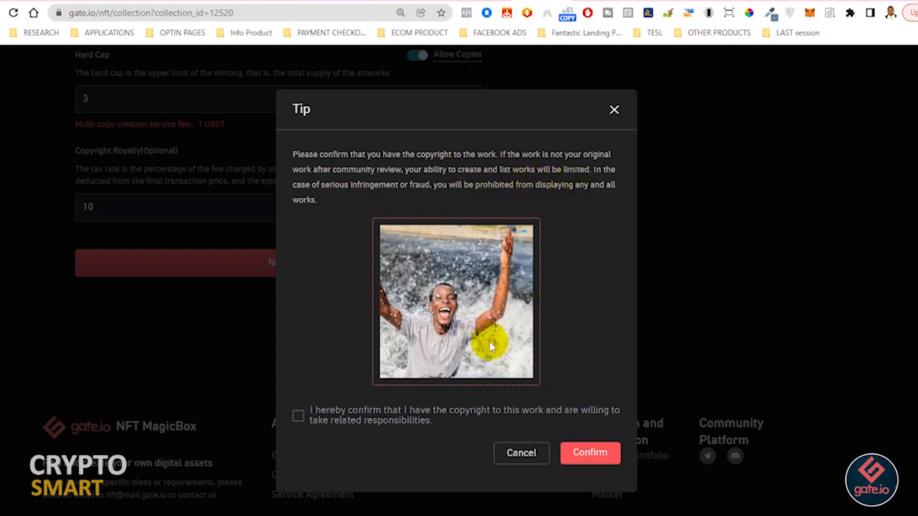
left_click(319, 417)
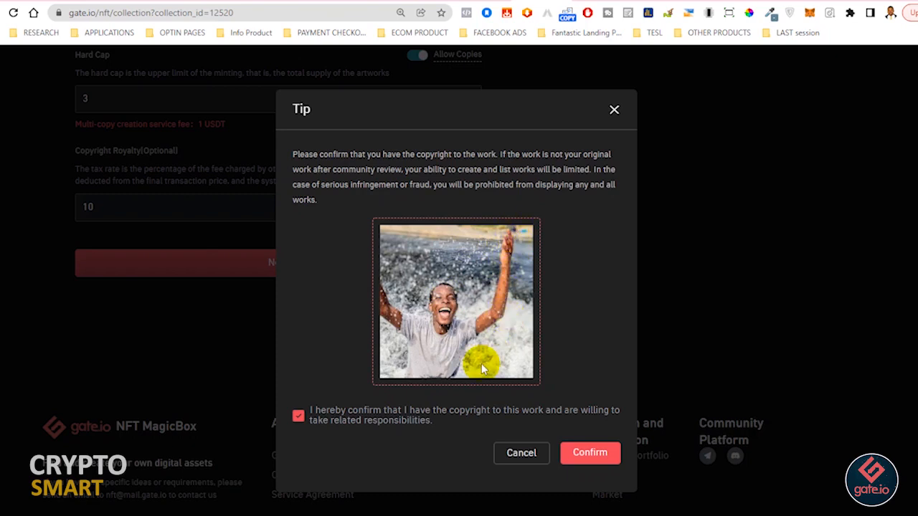
left_click(589, 456)
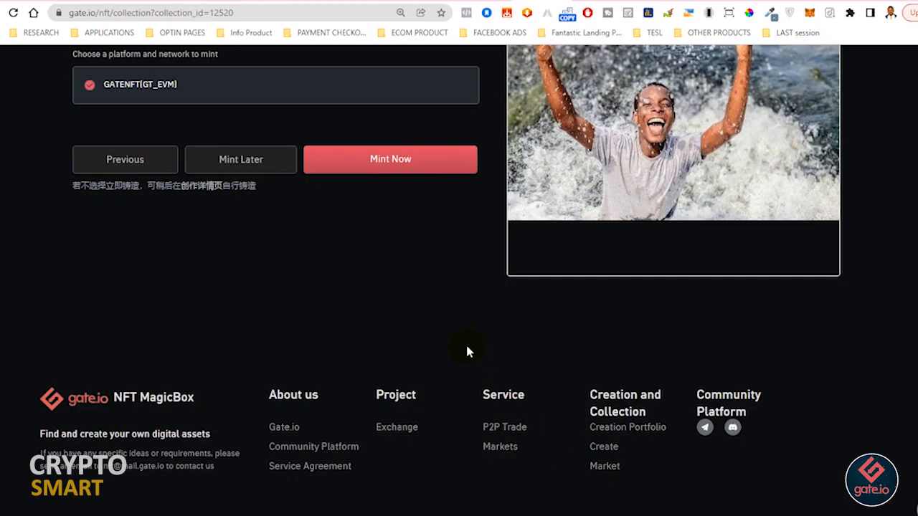
Choose to mint a total of 3 copies immediately on the GATENFT(GT_EVM) network
scroll(466, 352, "up", 4)
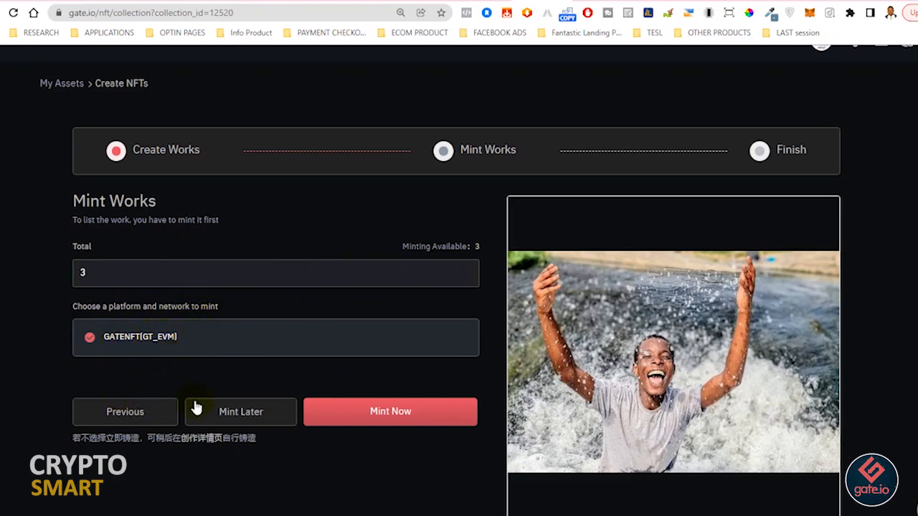
left_click(361, 414)
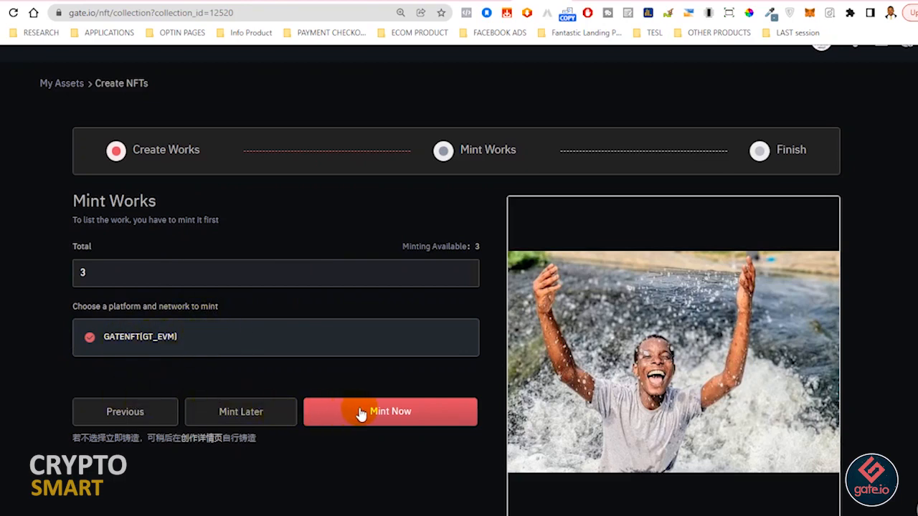
scroll(358, 414, "down", 3)
scroll(359, 414, "up", 2)
left_click(379, 300)
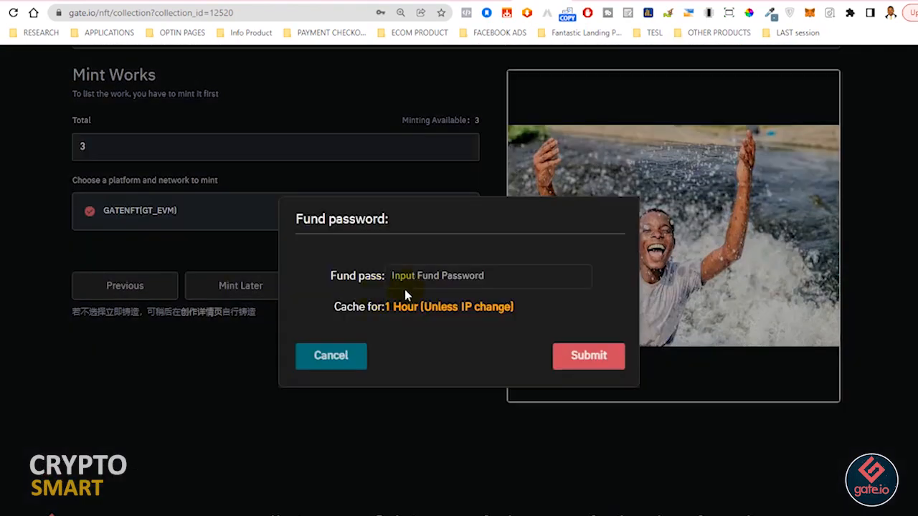
Authorize the minting with the saved fund password and dismiss the browser's offer to update the stored password
left_click(406, 277)
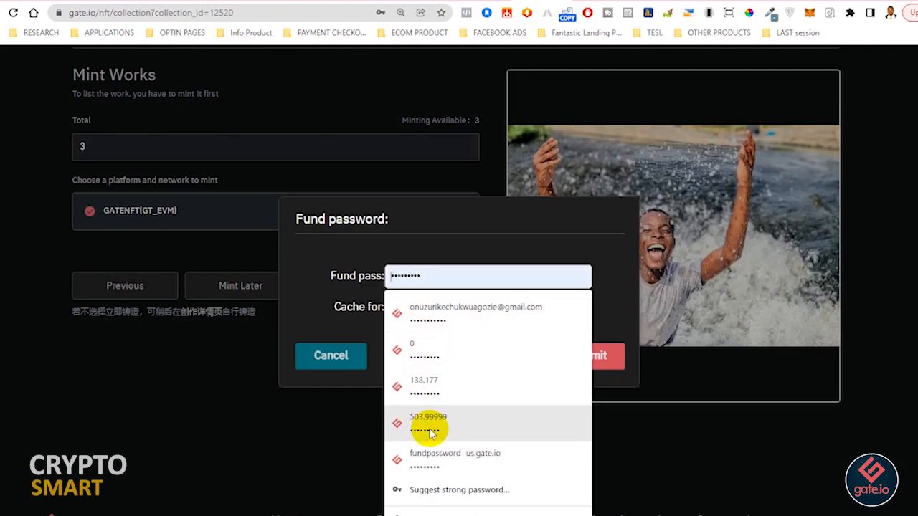
left_click(443, 456)
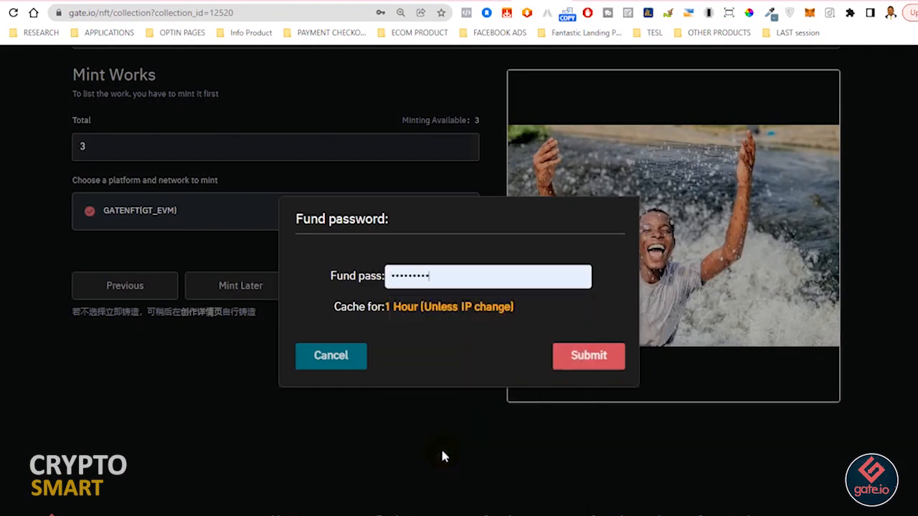
left_click(576, 359)
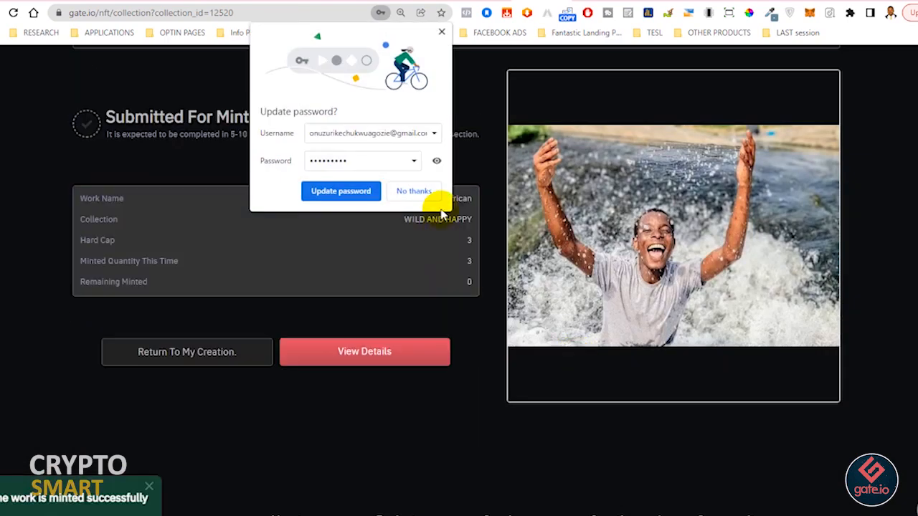
left_click(442, 33)
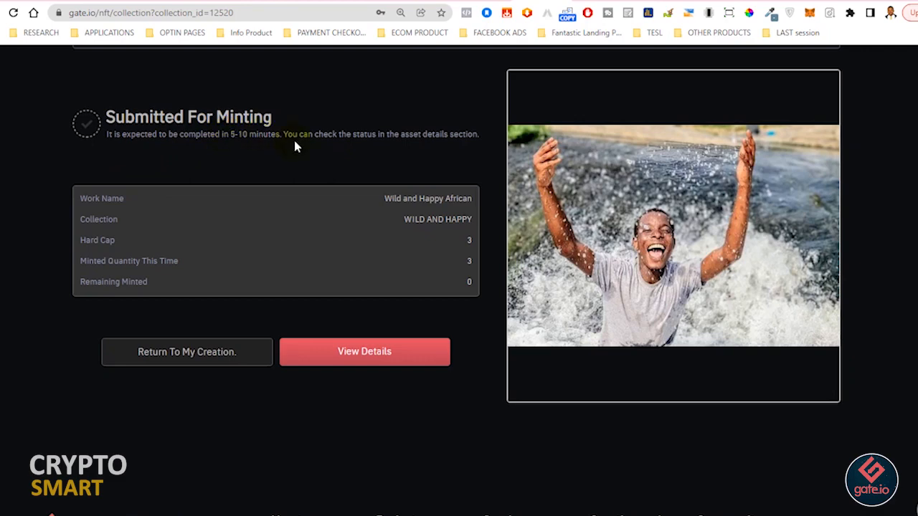
Review the minting submission summary and open the details of the Wild and Happy African work
scroll(293, 138, "up", 1)
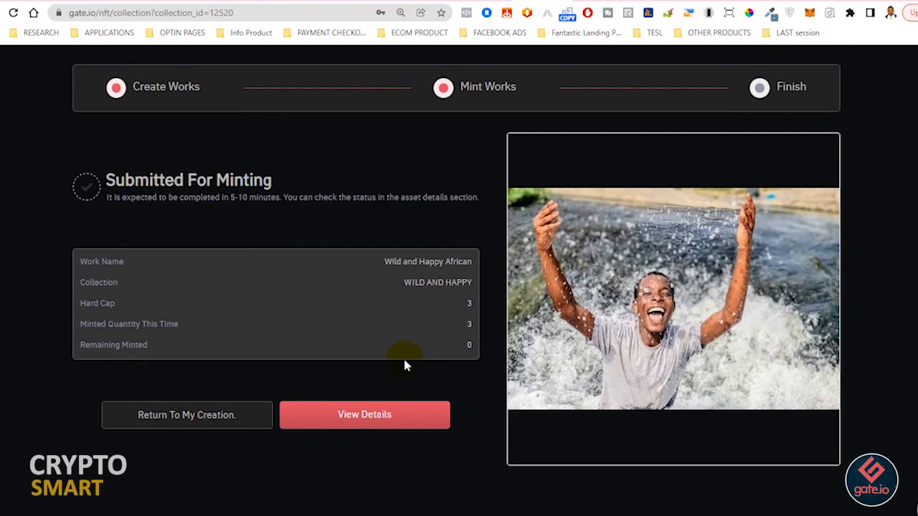
scroll(404, 362, "up", 2)
scroll(404, 362, "down", 2)
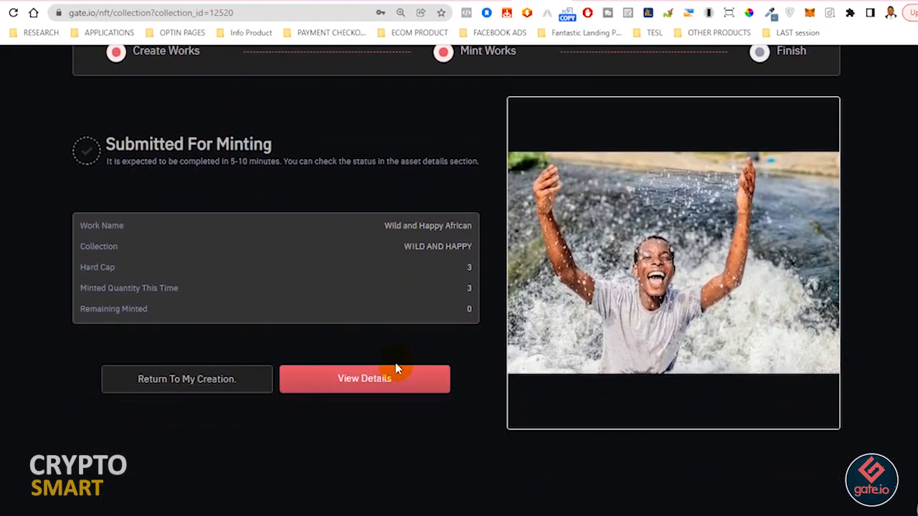
left_click(330, 385)
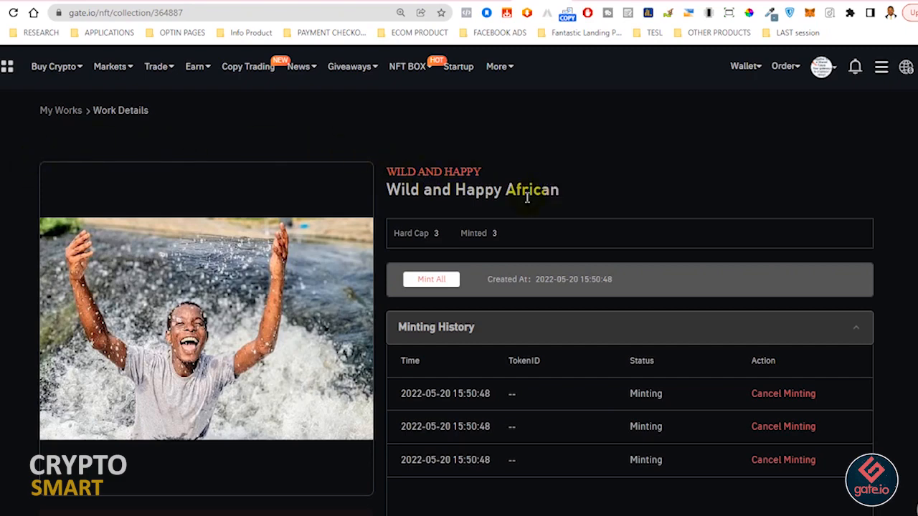
Examine the work's minting history and status of each copy, along with its description, physical item backing and copyright
scroll(524, 211, "down", 2)
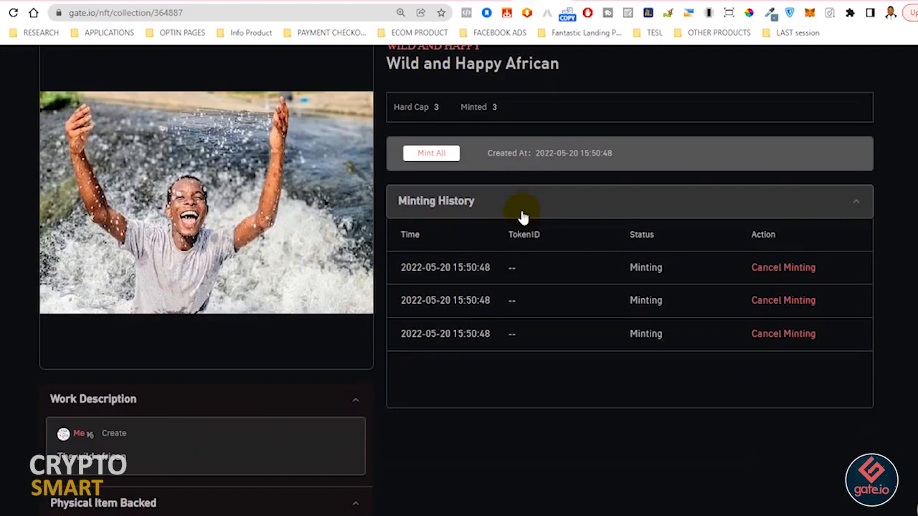
scroll(481, 298, "down", 2)
scroll(481, 302, "down", 3)
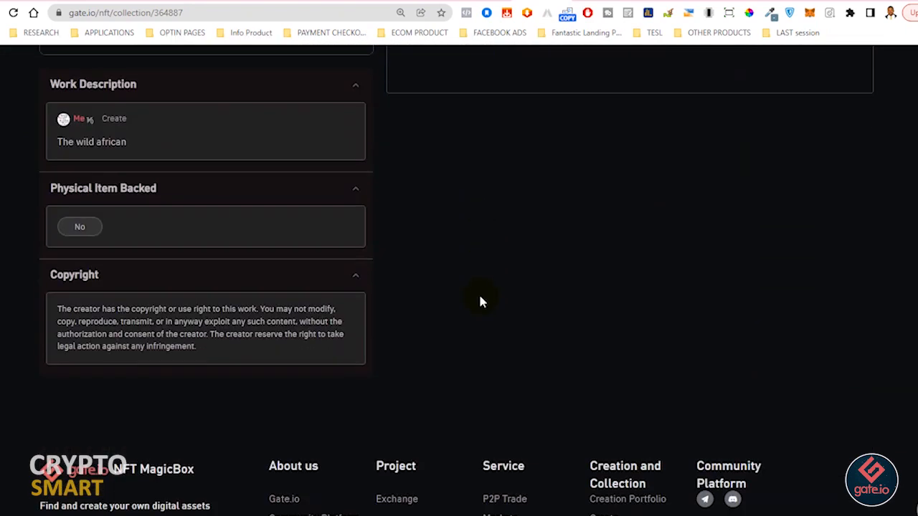
scroll(480, 302, "down", 1)
scroll(481, 302, "up", 4)
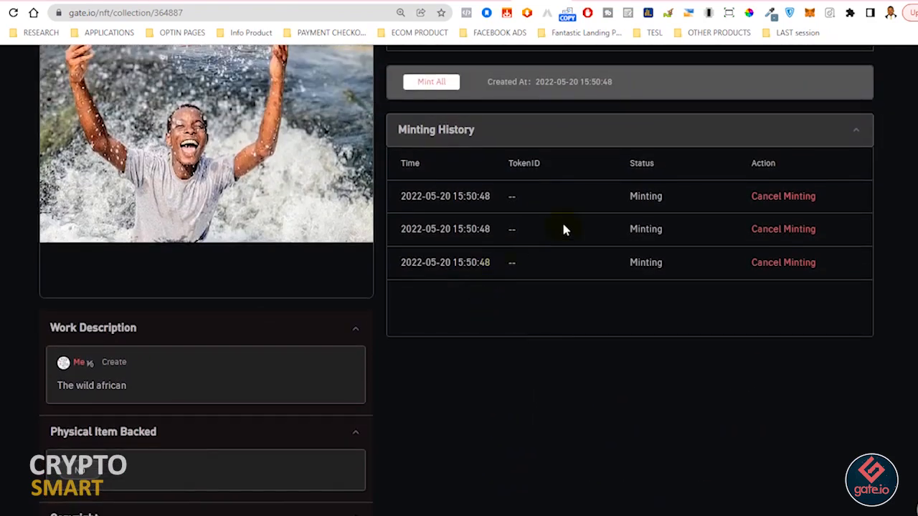
scroll(610, 269, "up", 3)
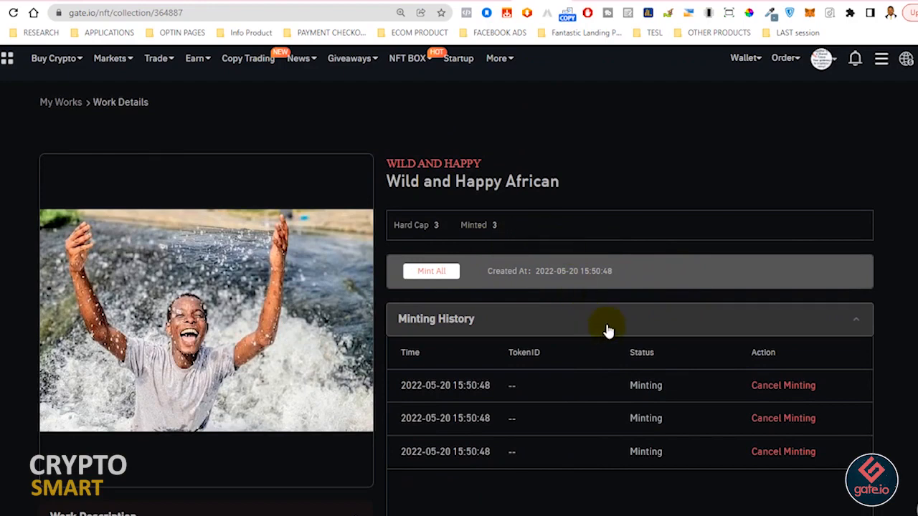
scroll(608, 330, "down", 2)
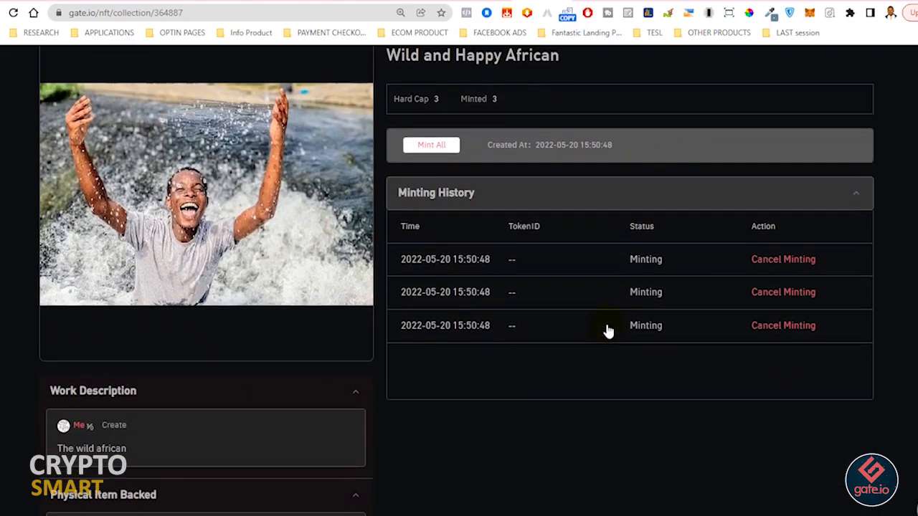